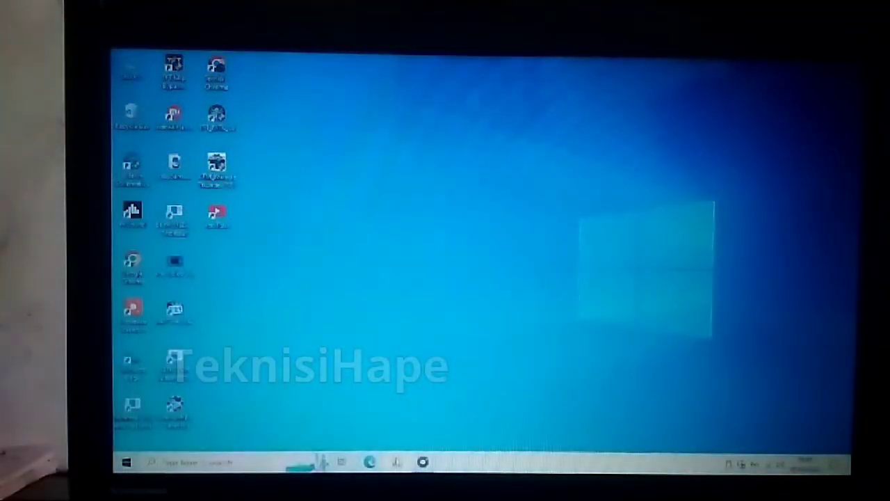
Open the Marvel-Tool_V6.1 archive from the MARVELL folder inside TOOL SERVICE HP.
key(super+e)
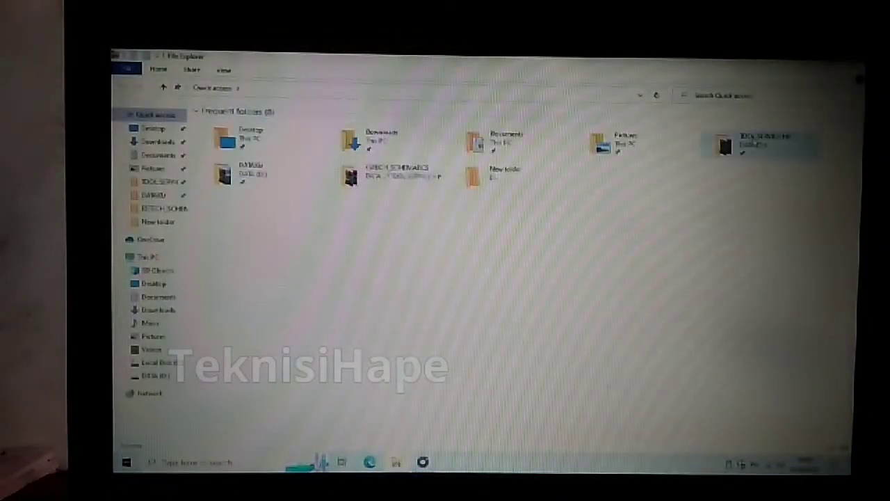
double_click(754, 142)
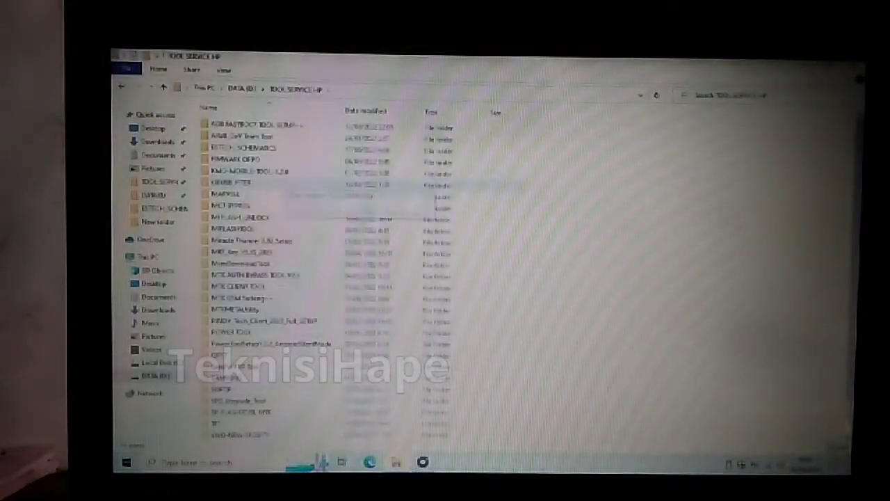
double_click(240, 194)
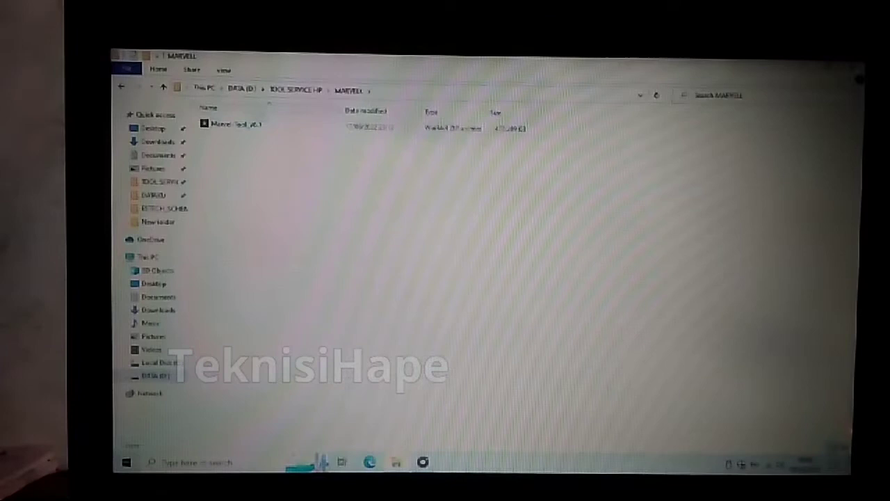
click(250, 125)
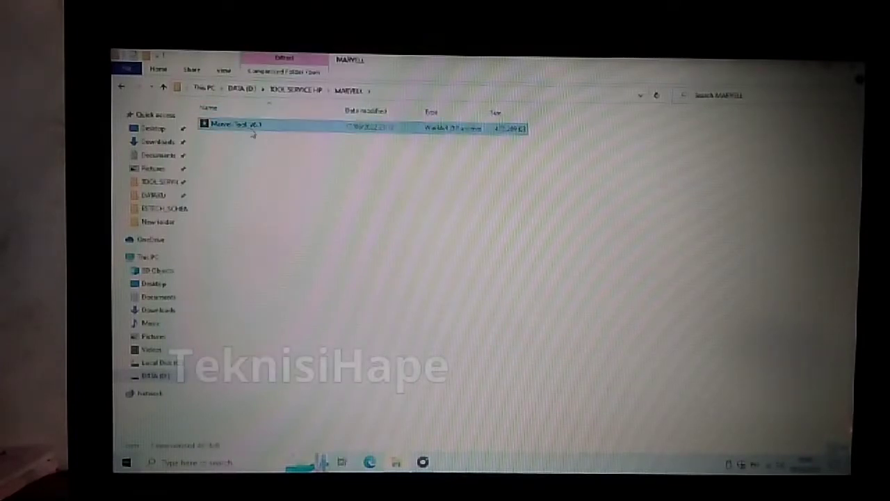
double_click(252, 127)
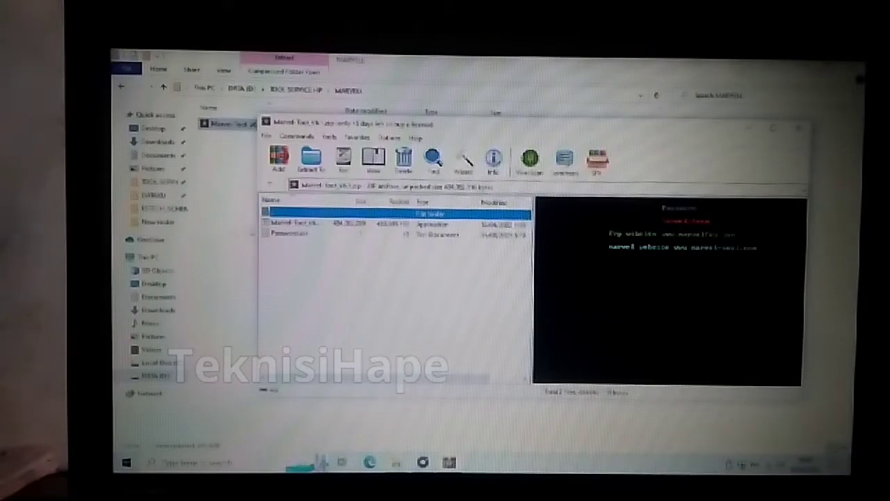
Copy the archive password from the Password text file inside the archive, and close the text file and the archive.
double_click(275, 234)
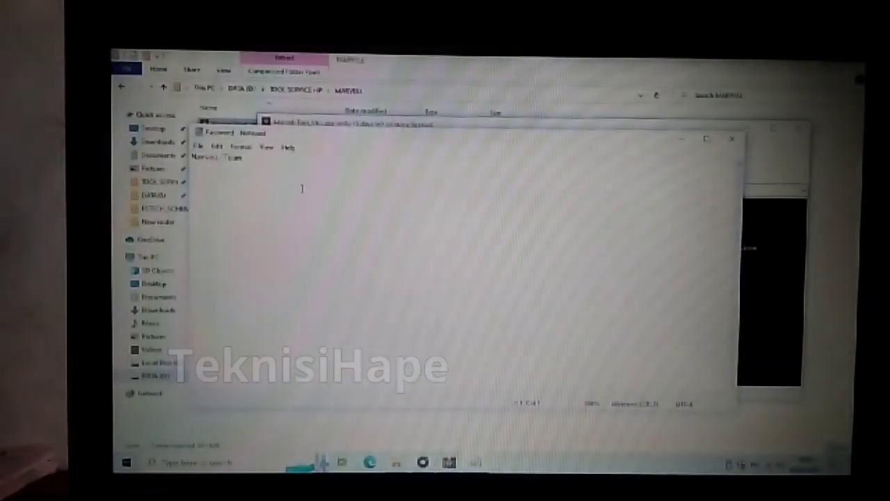
drag(244, 159, 191, 159)
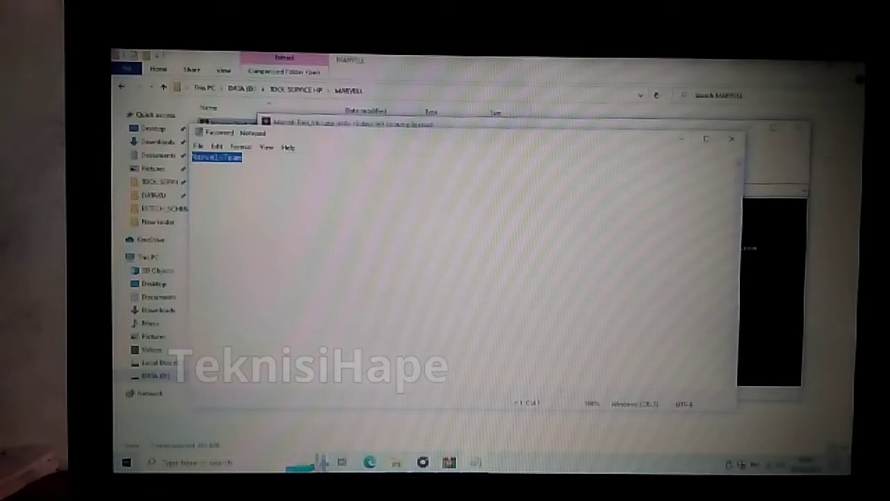
right_click(201, 157)
click(226, 191)
click(732, 138)
click(800, 128)
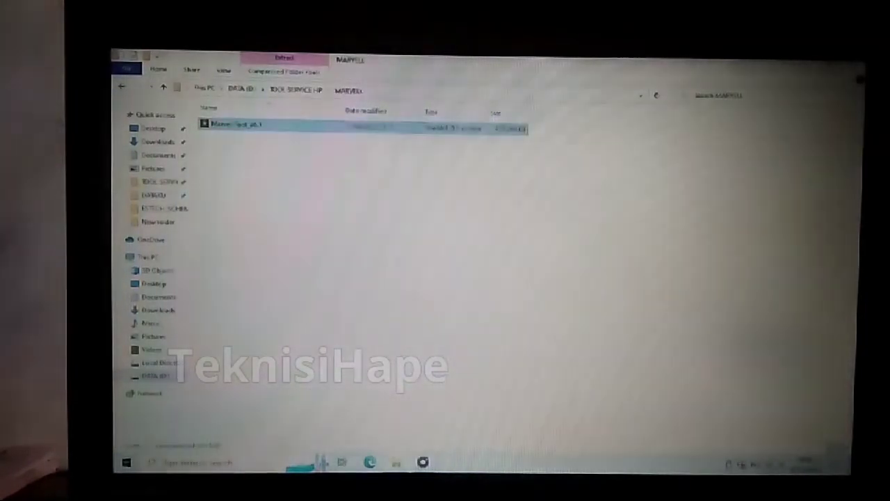
Extract the Marvel-Tool_V6.1 archive to the default destination path, pasting the copied archive password.
double_click(268, 125)
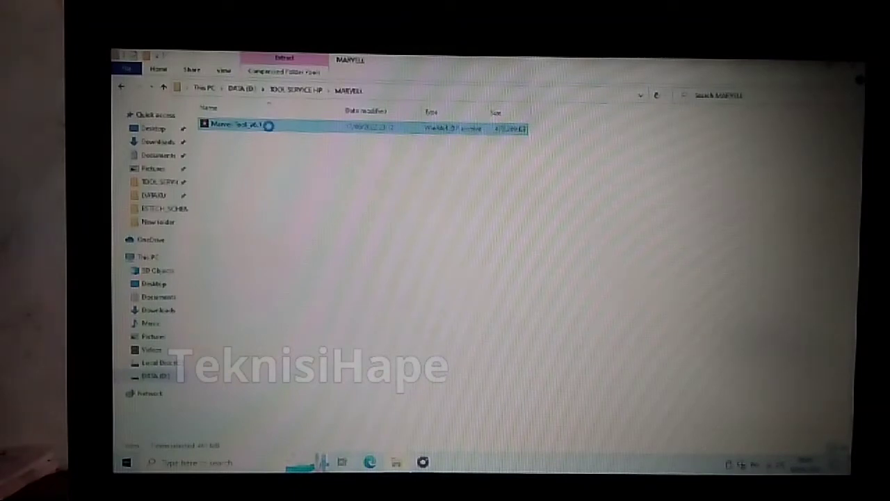
right_click(268, 125)
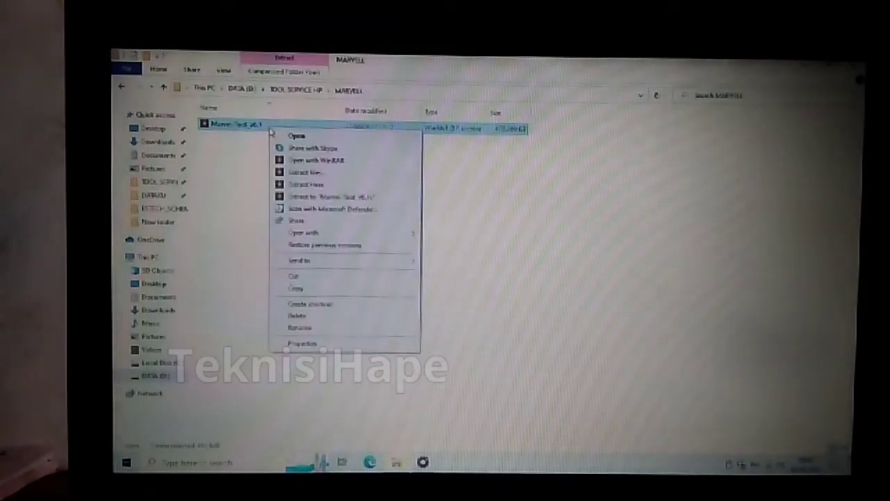
click(311, 179)
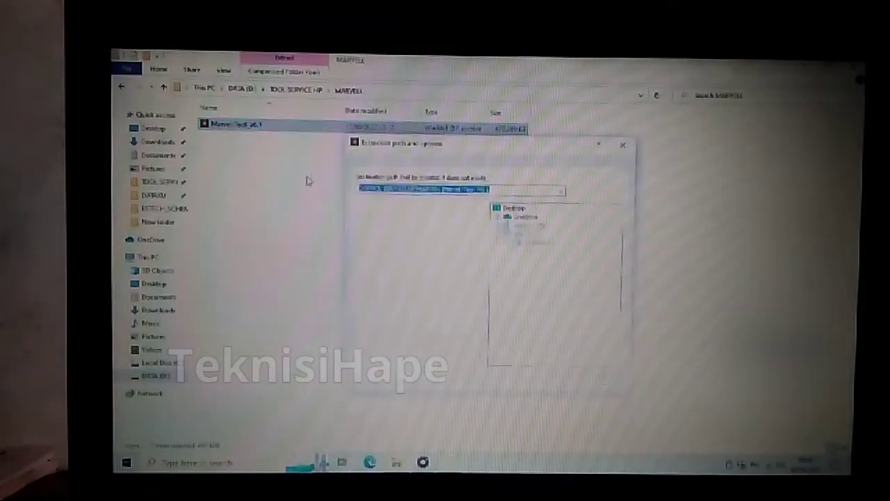
click(519, 382)
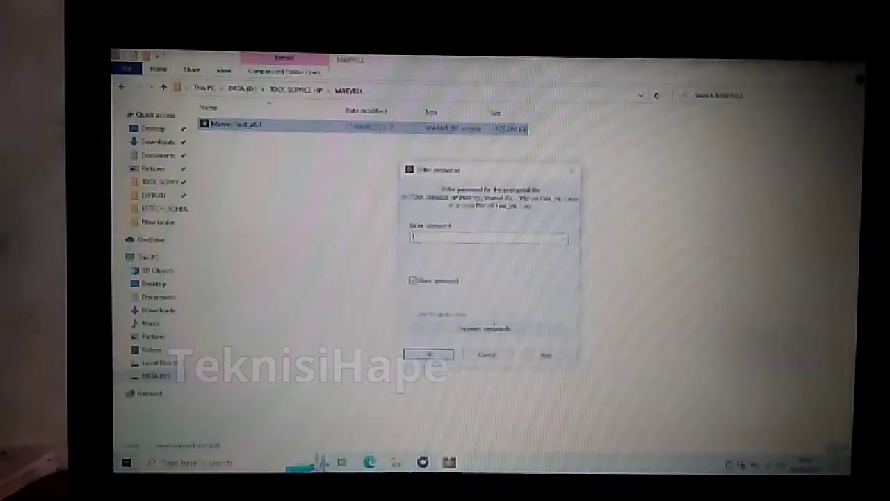
right_click(448, 238)
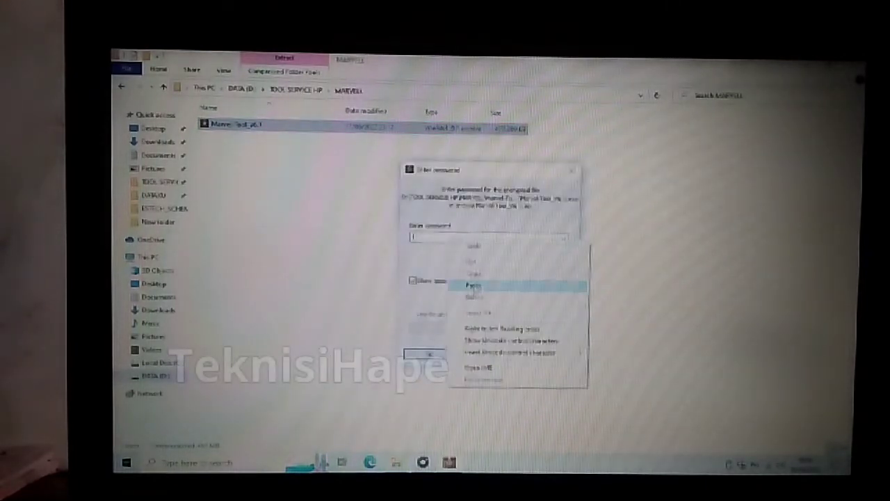
click(477, 284)
click(429, 355)
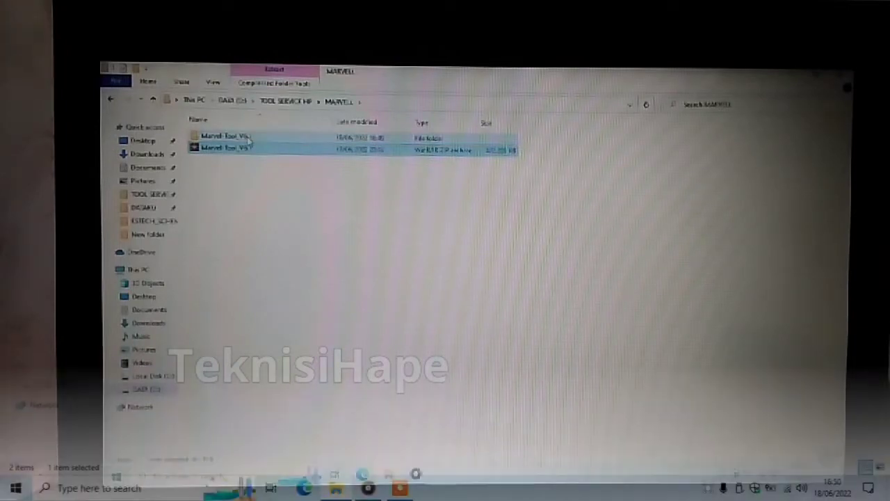
Run the Marvel-Tool_V6.1 application from the extracted folder and bring its setup window forward, closing the file window.
click(247, 138)
double_click(247, 137)
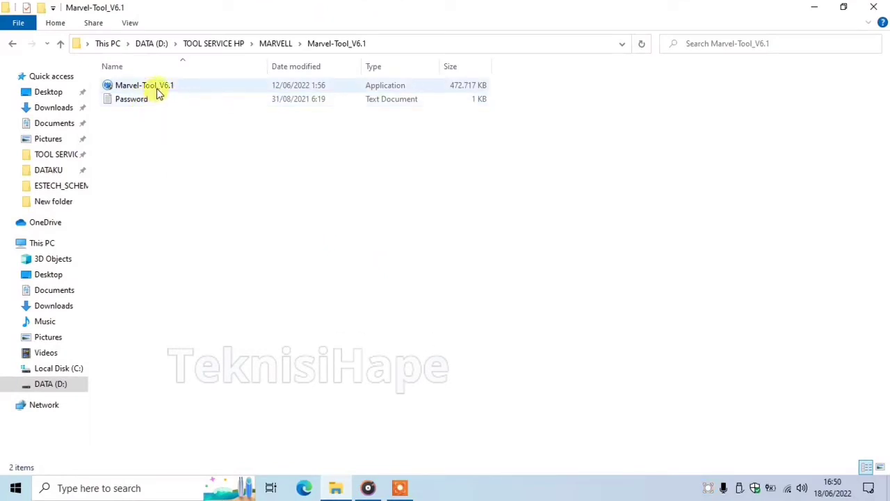
double_click(155, 88)
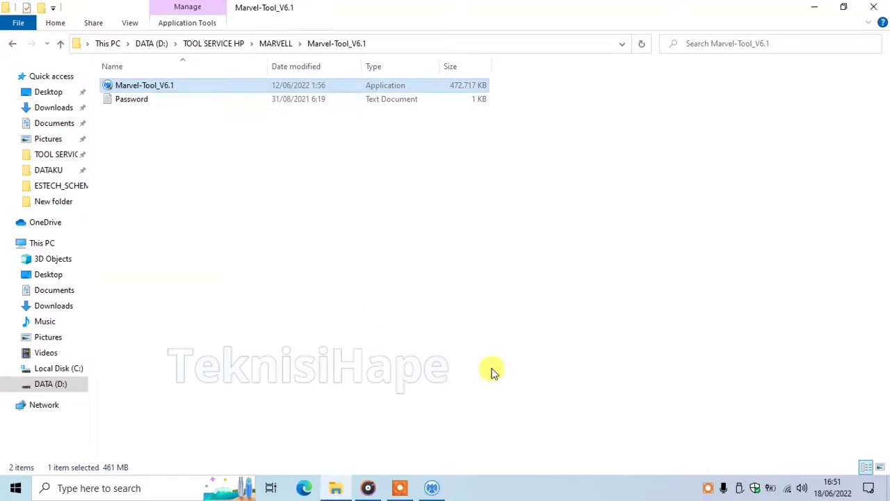
click(433, 486)
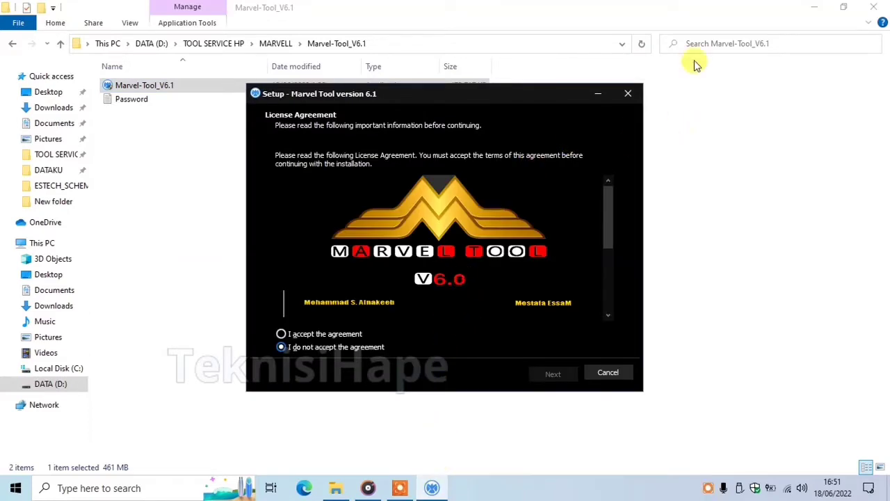
click(874, 7)
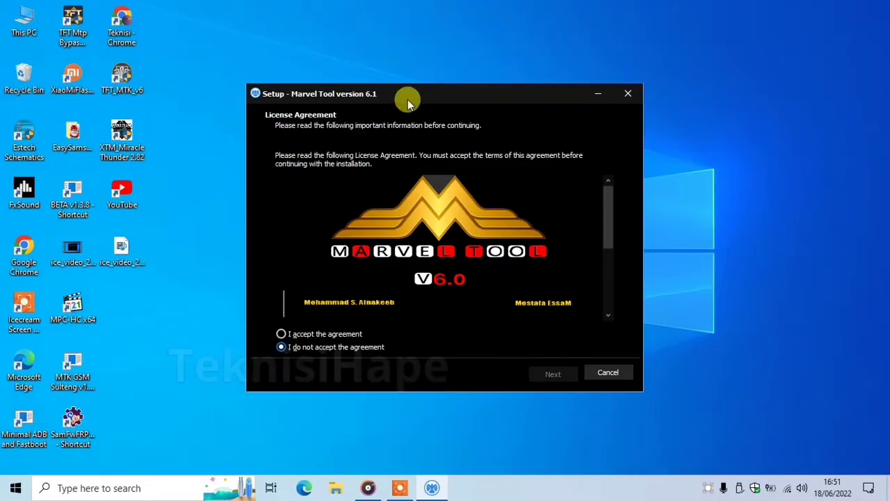
drag(409, 103, 434, 65)
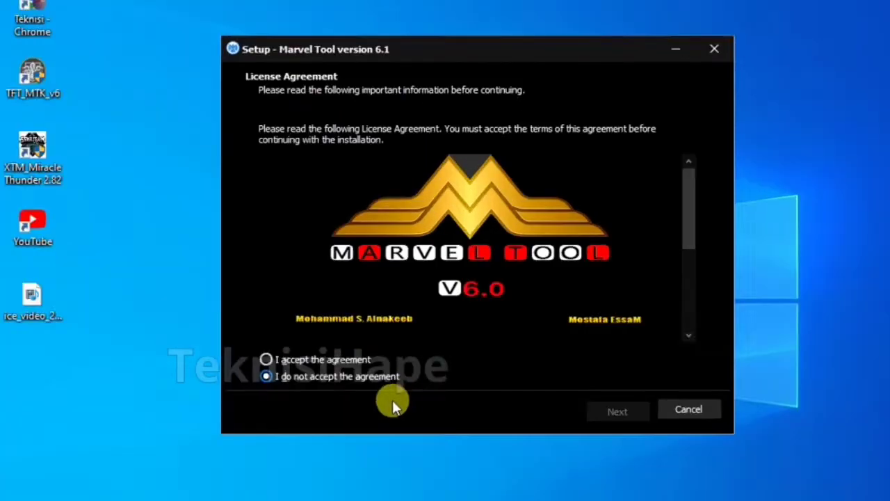
Accept the license agreement and confirm installation into the existing folder C:\Program Files (x86)\Marvel Tool.
click(275, 359)
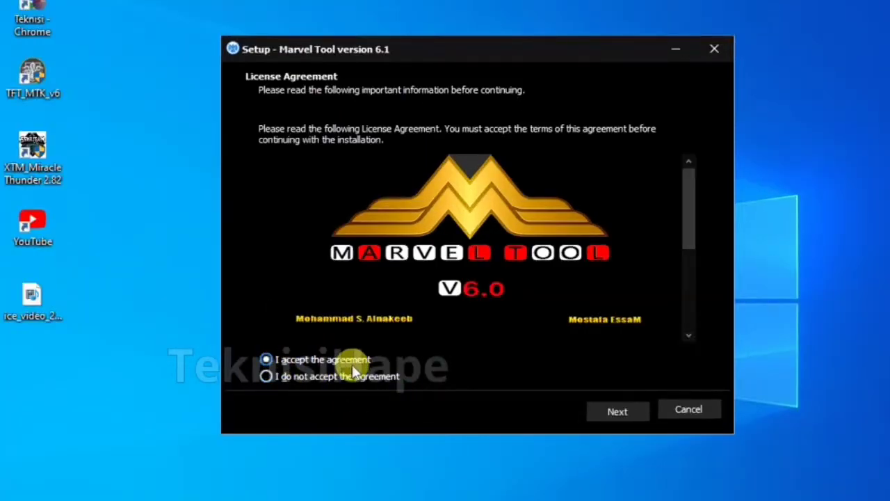
click(618, 413)
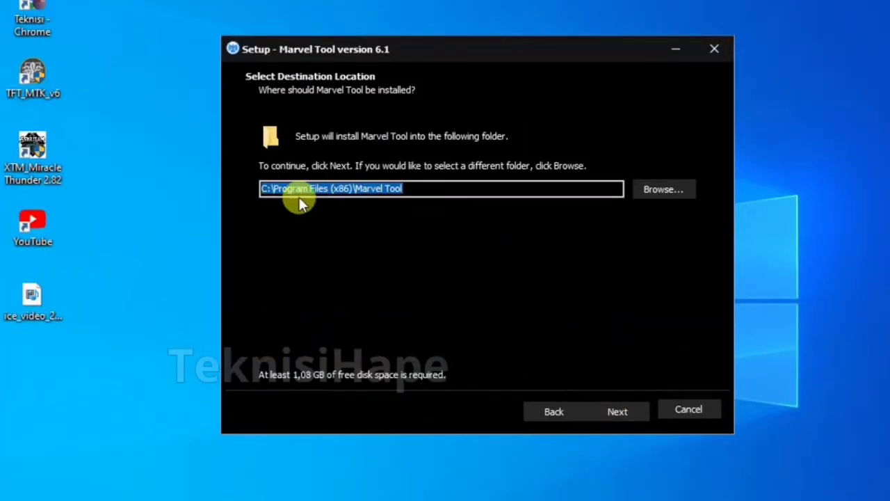
click(625, 414)
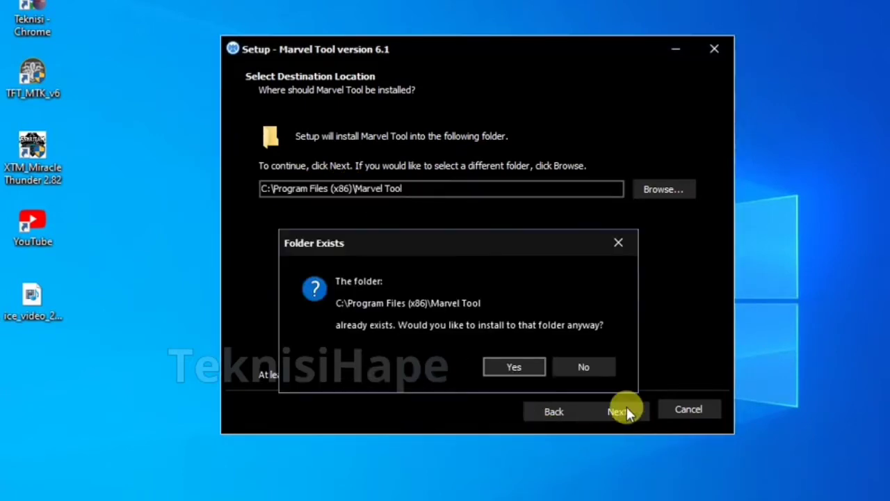
click(514, 369)
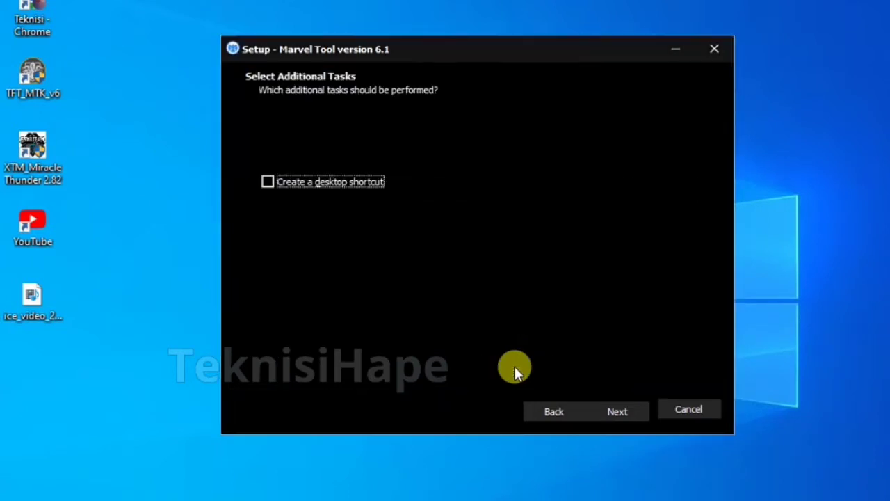
Enable the desktop shortcut and install Marvel Tool.
click(268, 184)
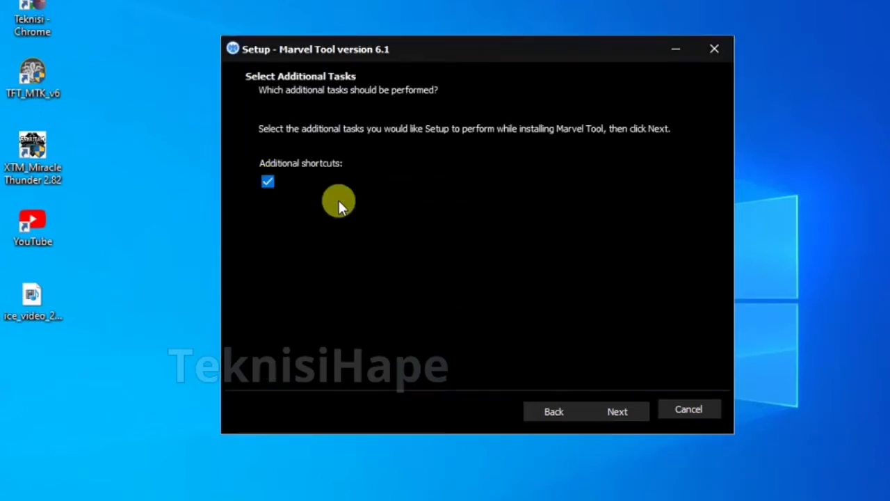
click(613, 411)
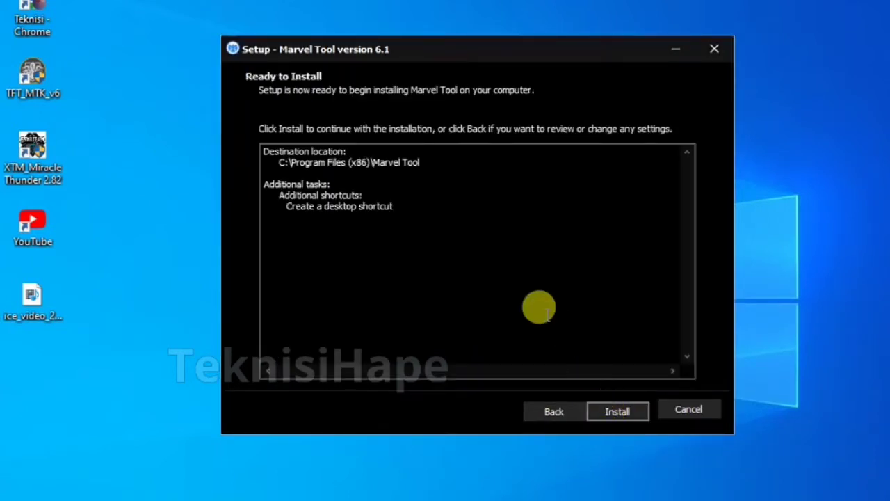
click(613, 414)
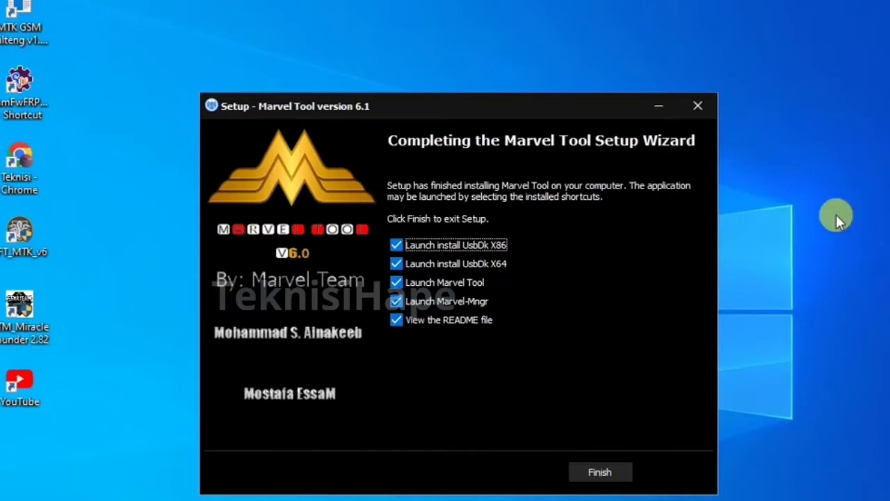
Finish the setup wizard with all launch options and the README enabled, and dismiss the UsbDk Runtime Libraries dialog.
drag(516, 108, 534, 74)
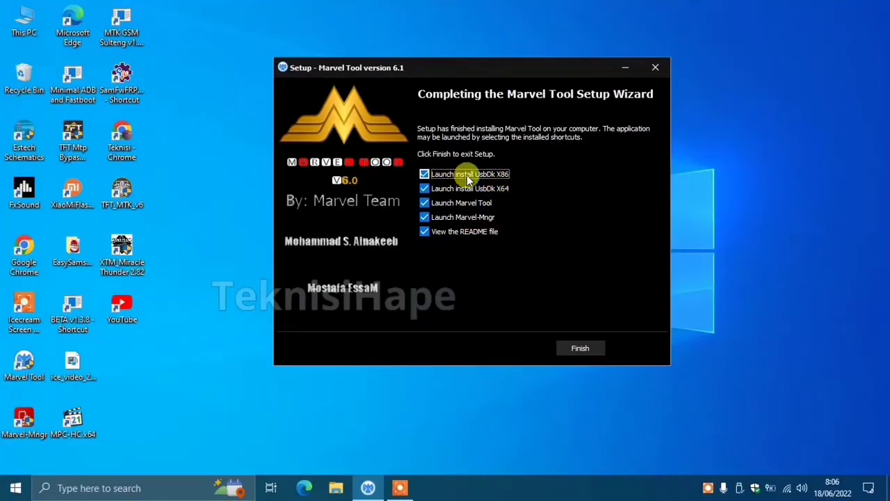
click(582, 349)
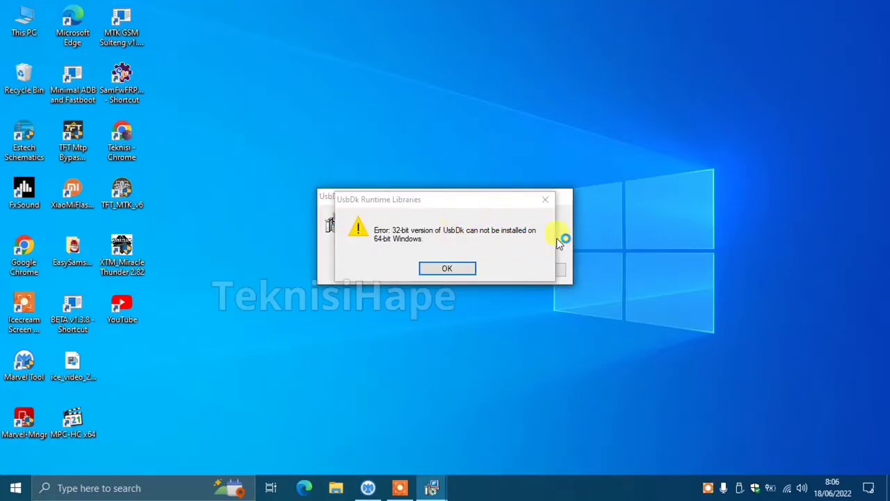
click(454, 268)
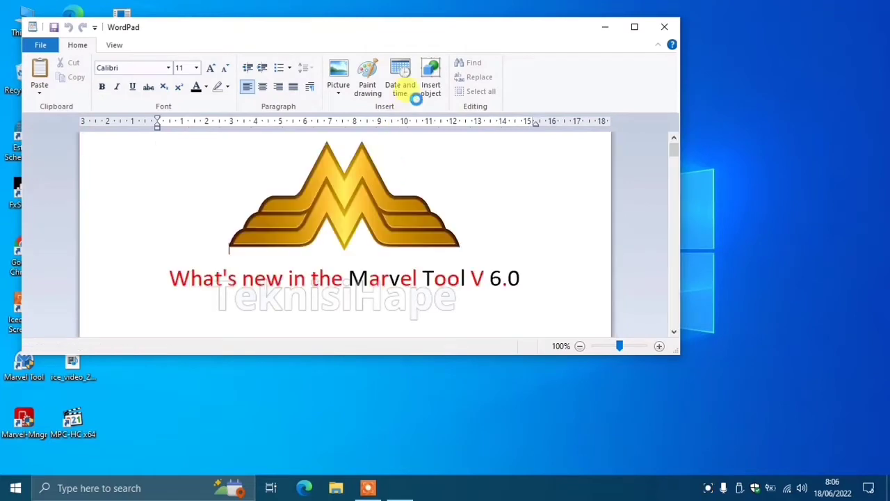
Enlarge the readme document and look through the Marvel Tool V 6.0 news, then close it and the Marvel Mngr window.
drag(472, 33, 582, 18)
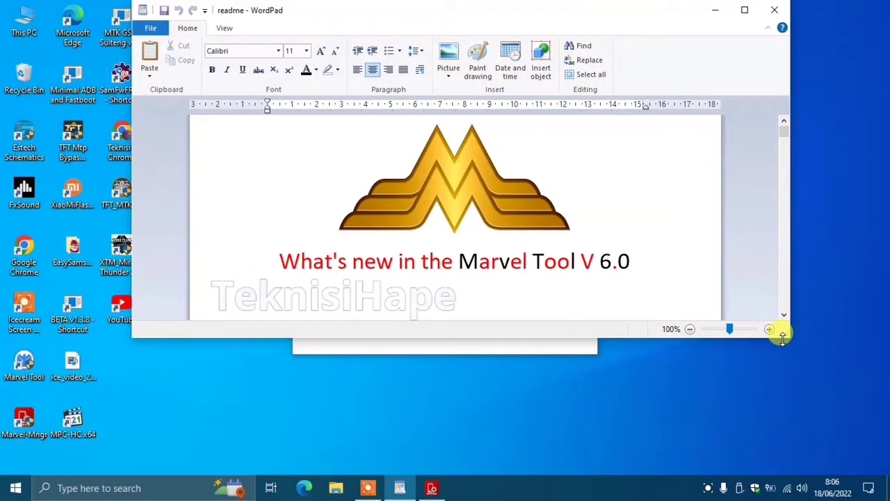
drag(780, 337, 777, 461)
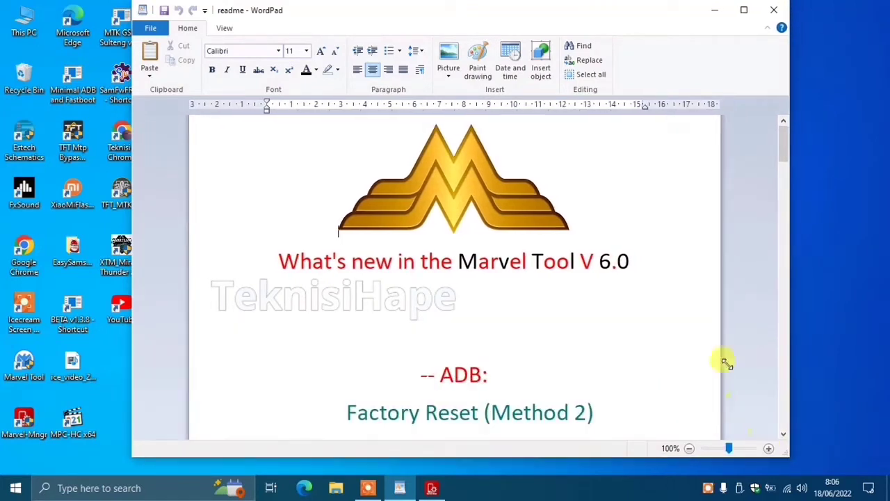
scroll(672, 312, down, 10)
scroll(662, 312, down, 20)
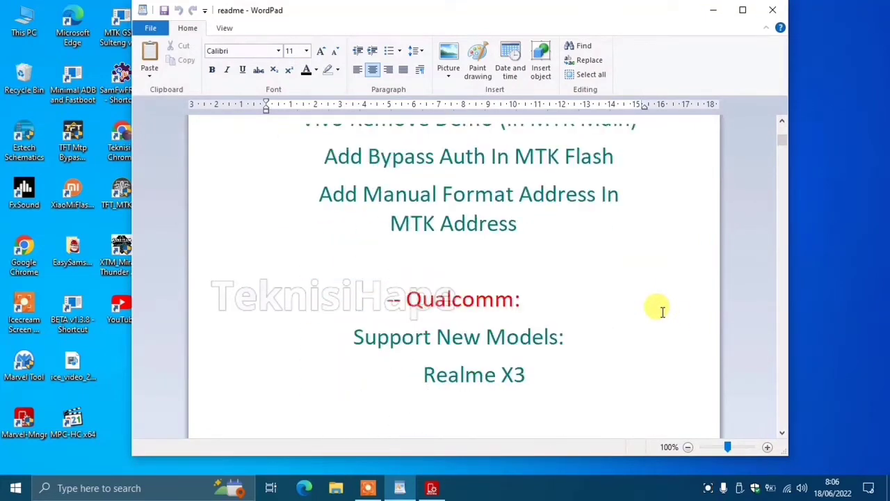
scroll(661, 310, down, 15)
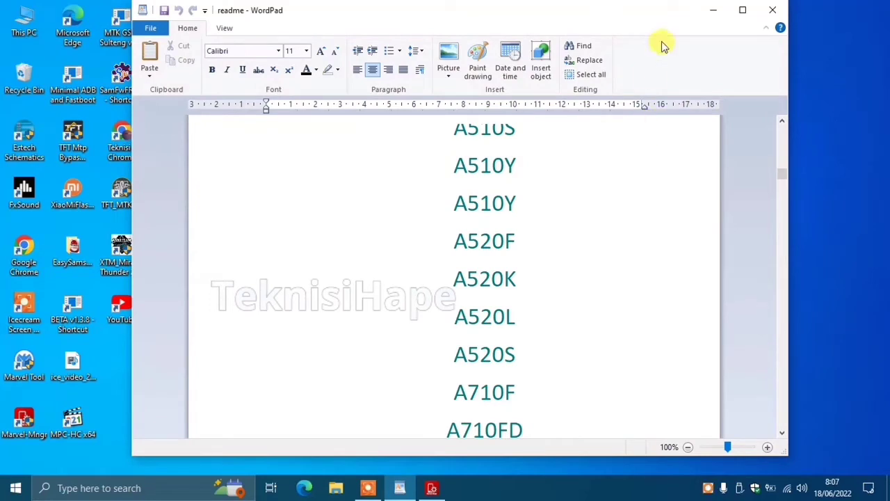
click(774, 10)
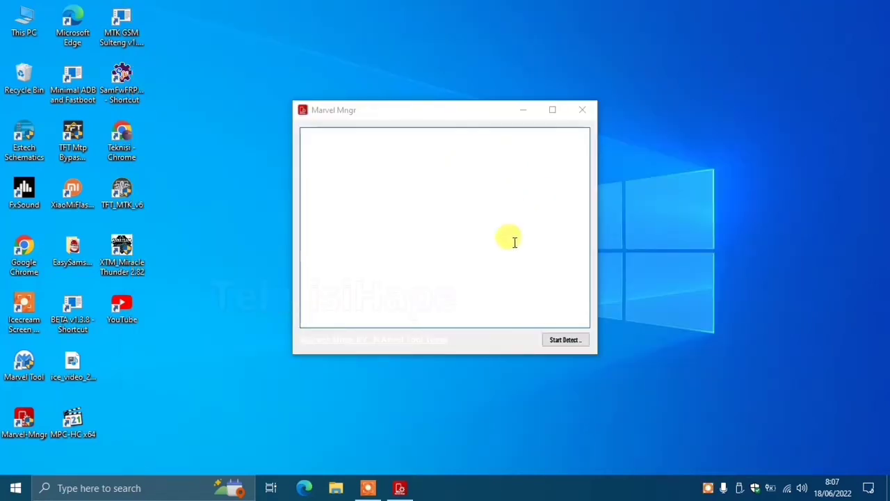
click(585, 111)
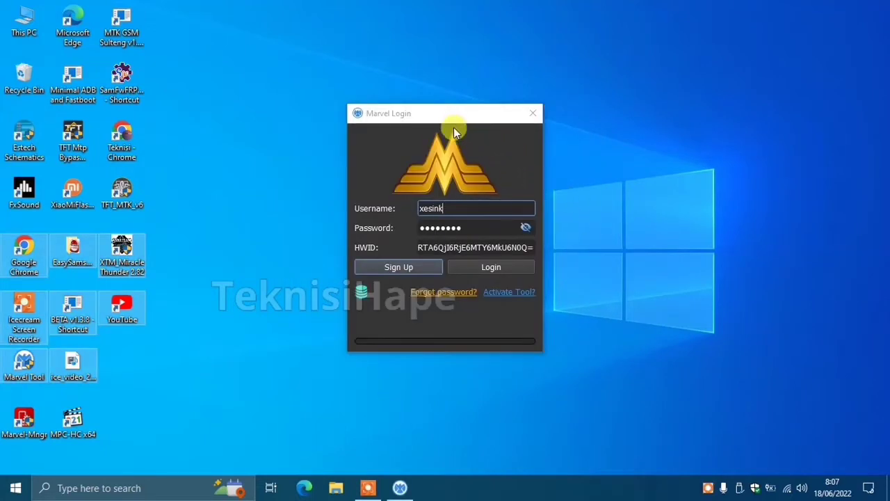
Open the account sign-up form from the Marvel login window and check the computer's Wi-Fi connection.
drag(453, 117, 518, 93)
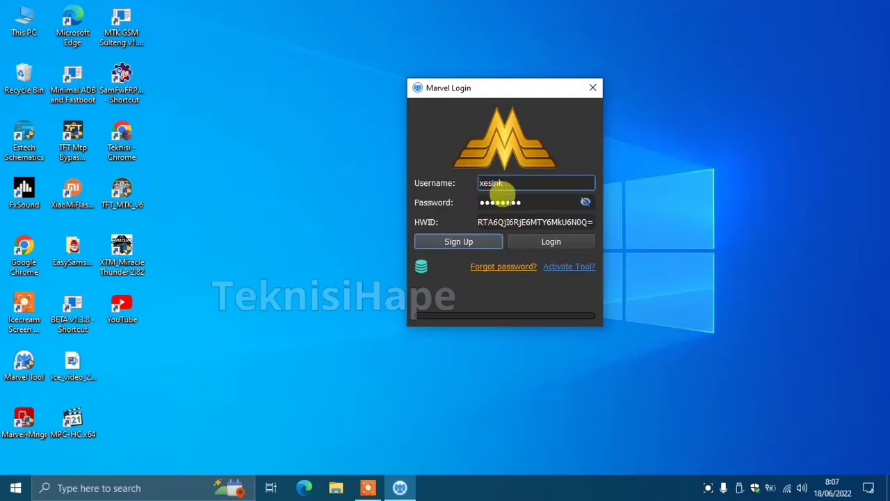
click(472, 243)
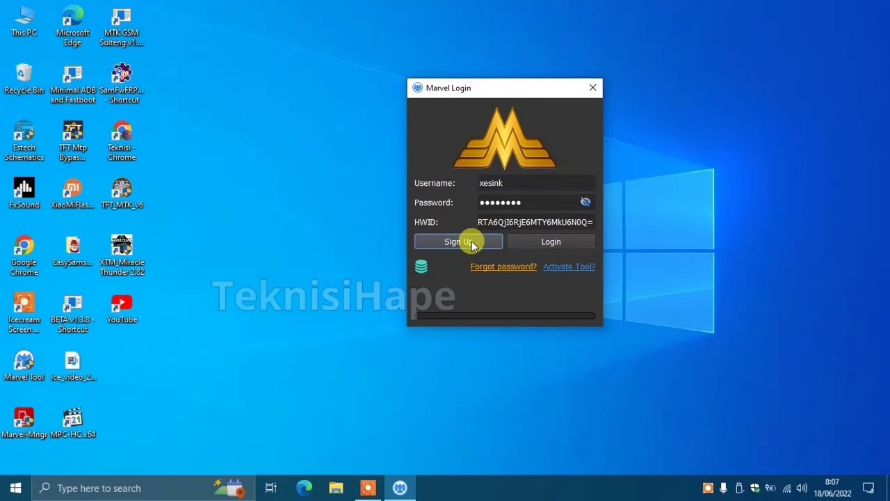
click(471, 243)
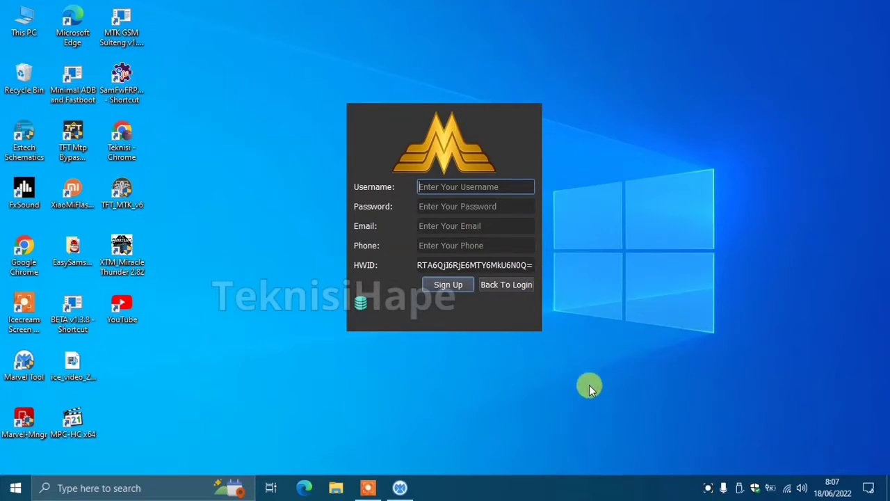
click(788, 489)
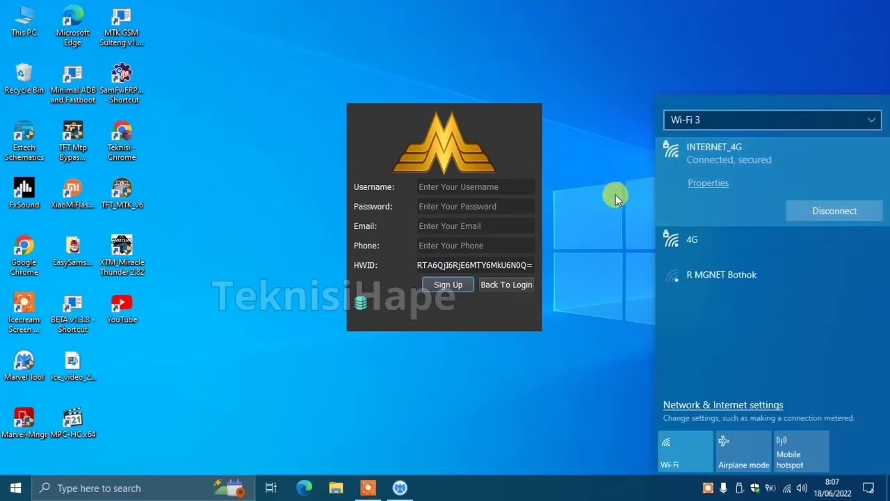
click(586, 193)
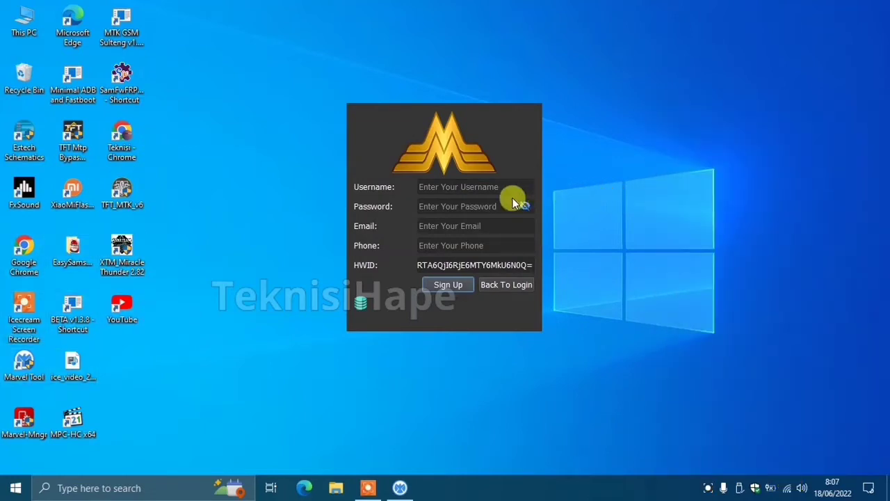
Go through the sign-up form's username, password, email and phone fields without filling them in.
click(427, 185)
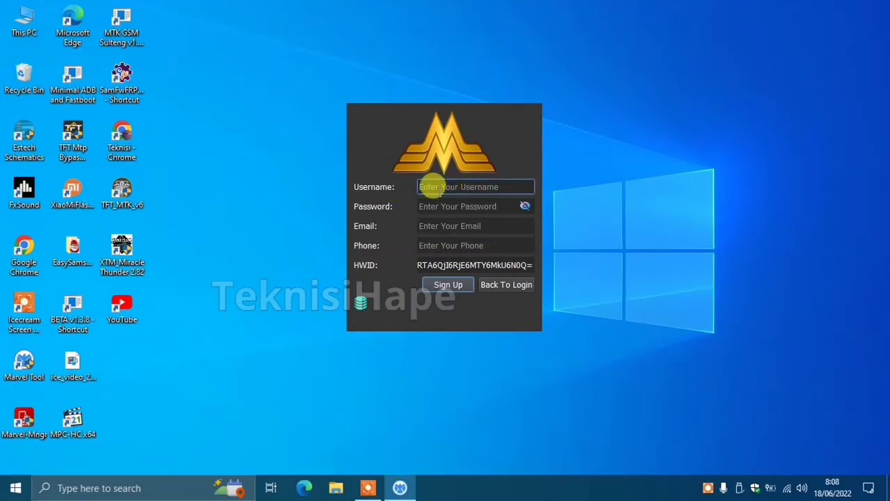
click(455, 206)
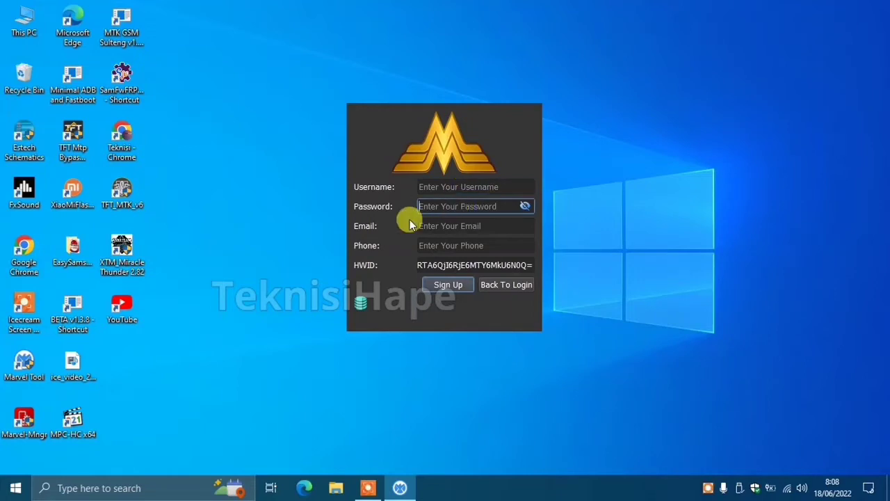
click(418, 226)
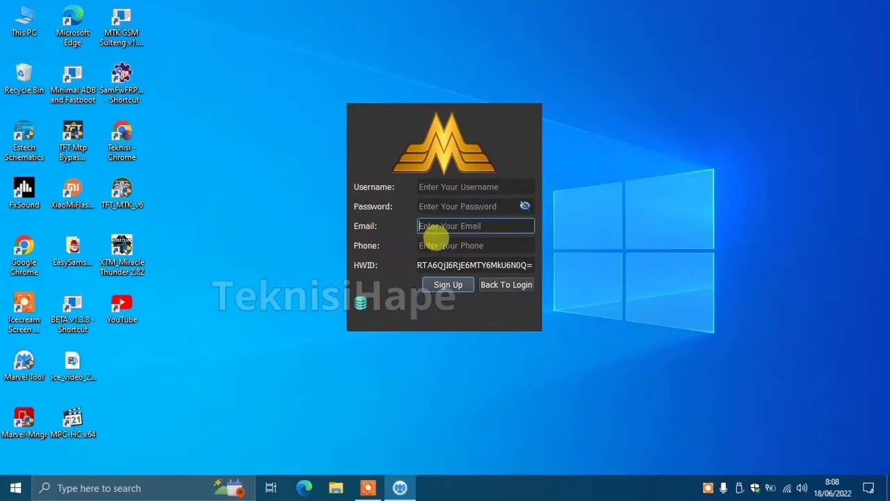
click(426, 245)
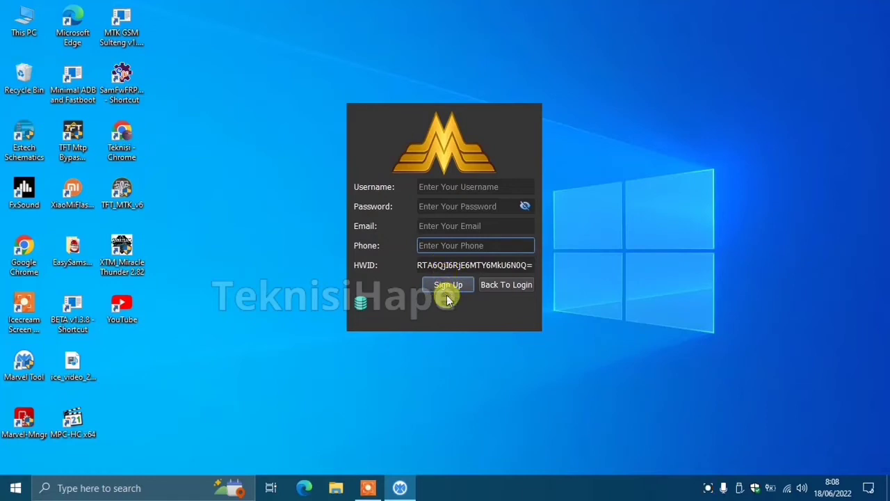
Return from the sign-up form to the login window and log in with the prefilled account credentials.
click(501, 284)
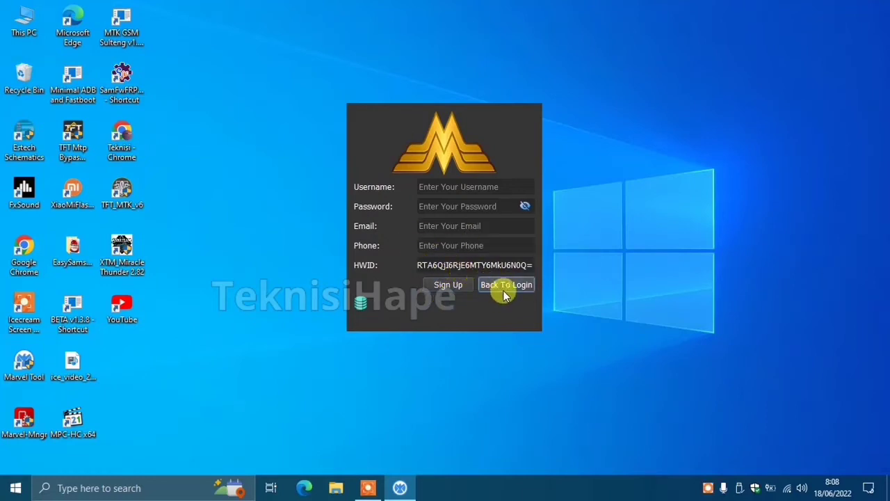
click(511, 283)
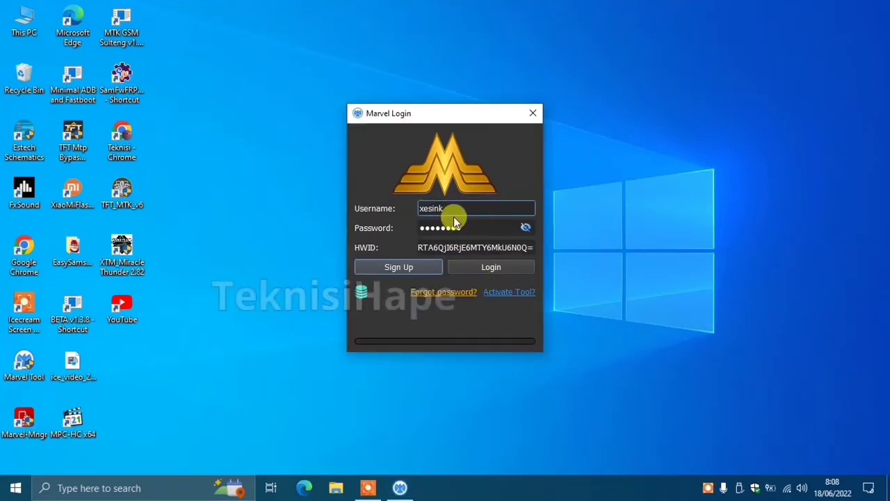
click(487, 269)
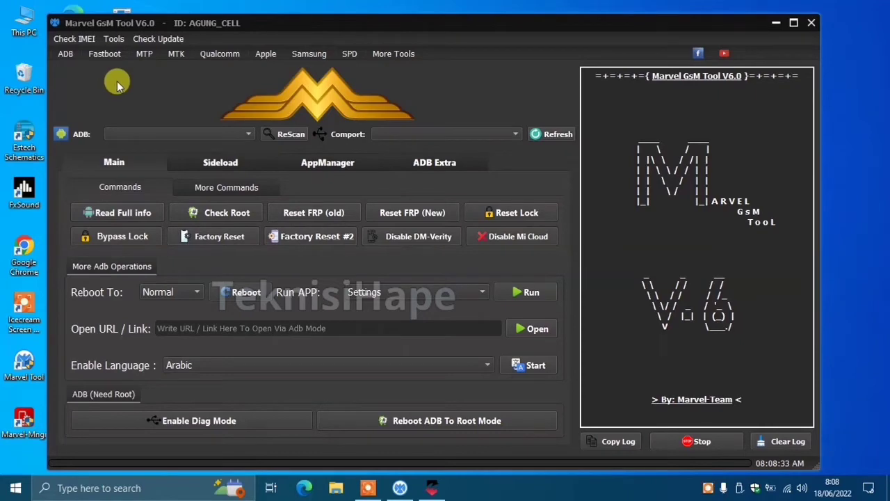
Reposition the main window and look through the ADB functions, the Fastboot main commands and the Fastboot Flasher options.
drag(370, 23, 400, 21)
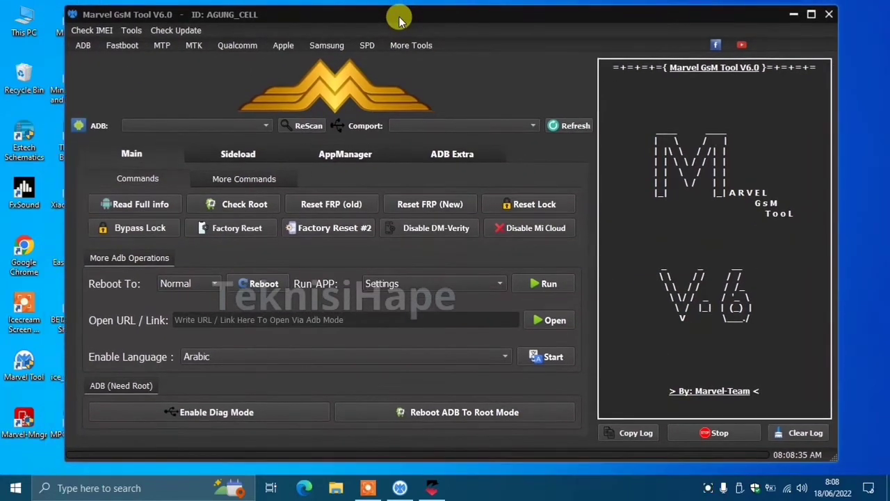
click(84, 50)
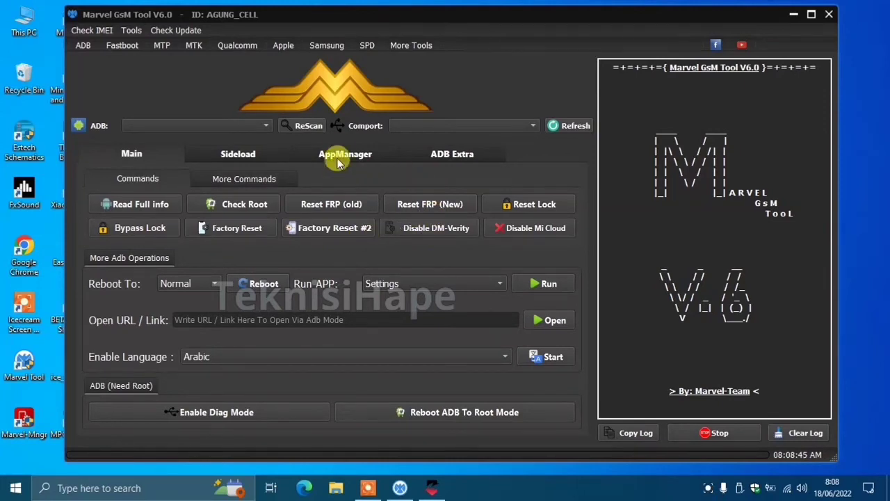
click(122, 49)
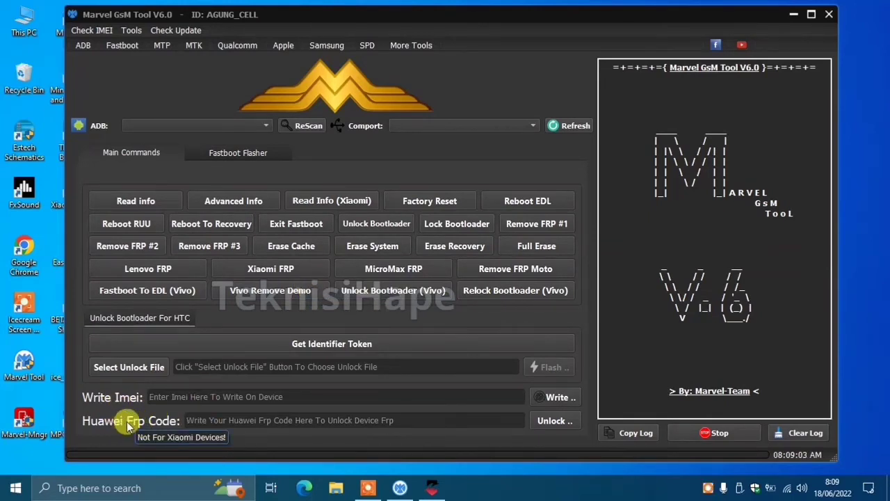
click(234, 152)
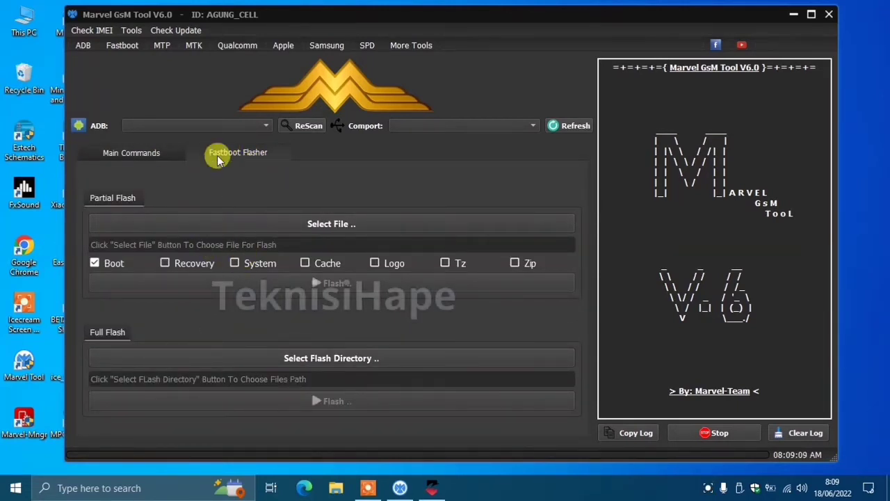
click(153, 153)
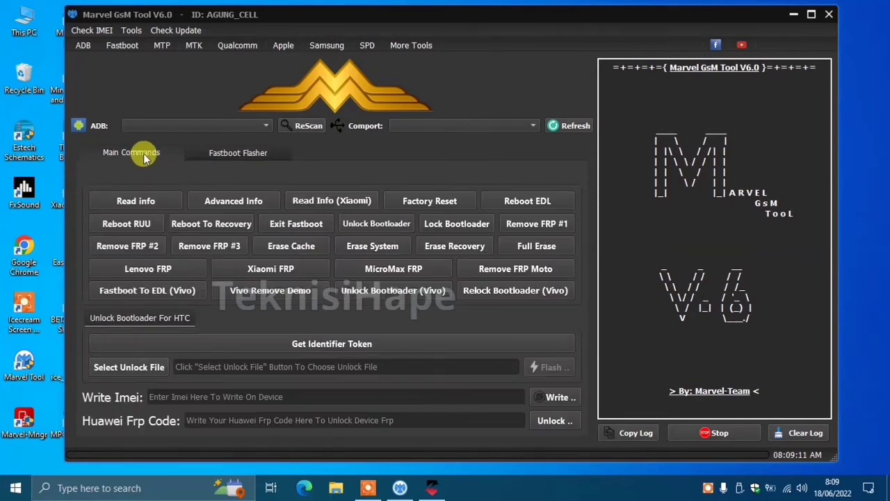
click(255, 159)
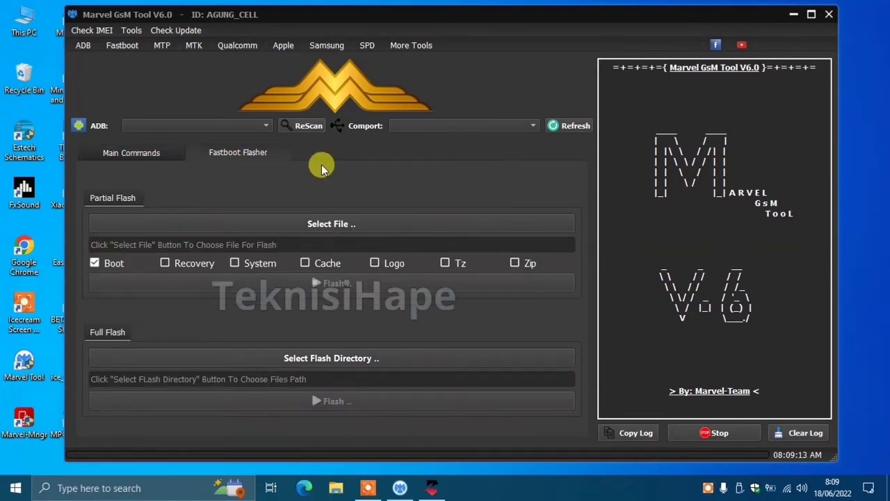
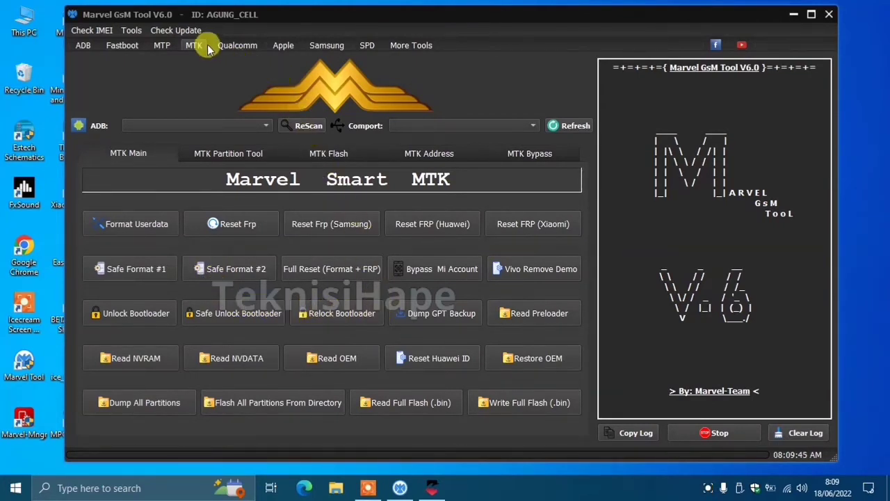
Show the Qualcomm functions, set the brand to Xiaomi and look through its supported models.
click(237, 45)
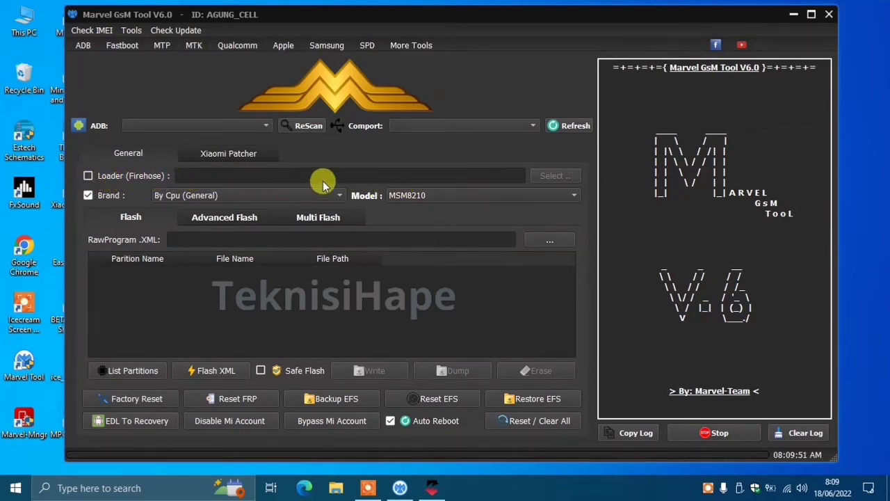
click(242, 199)
click(210, 217)
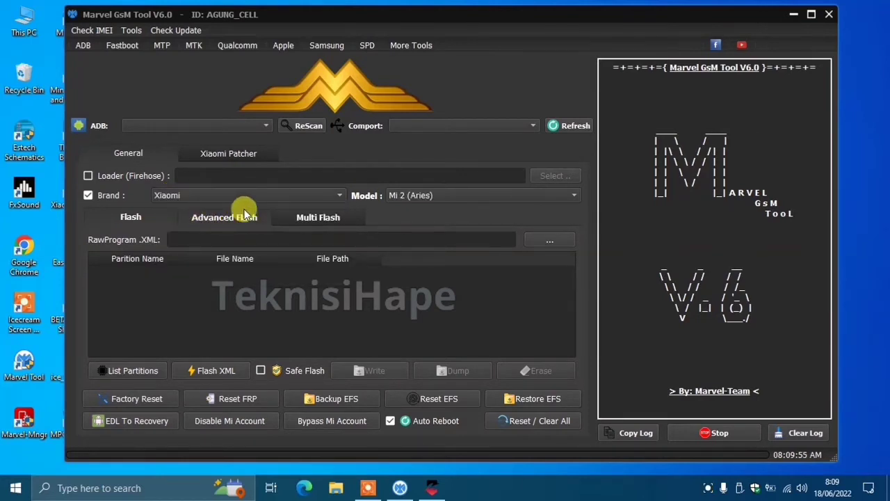
click(426, 198)
scroll(421, 225, down, 10)
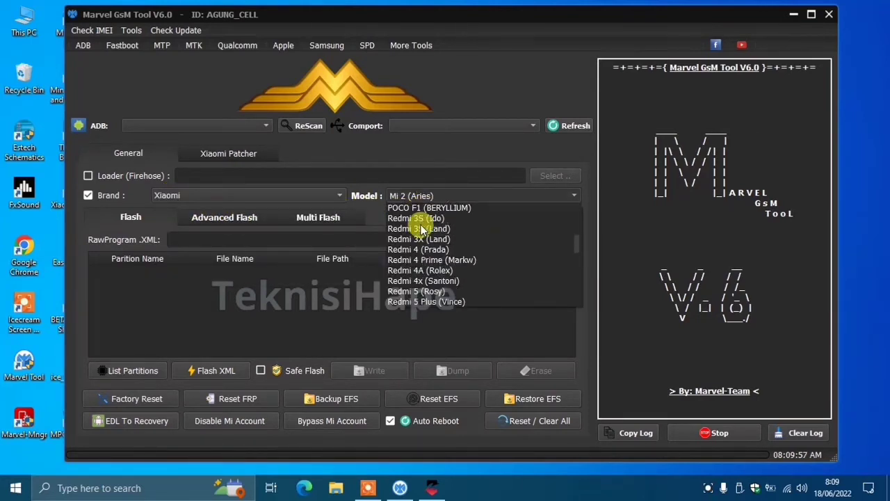
scroll(422, 229, down, 5)
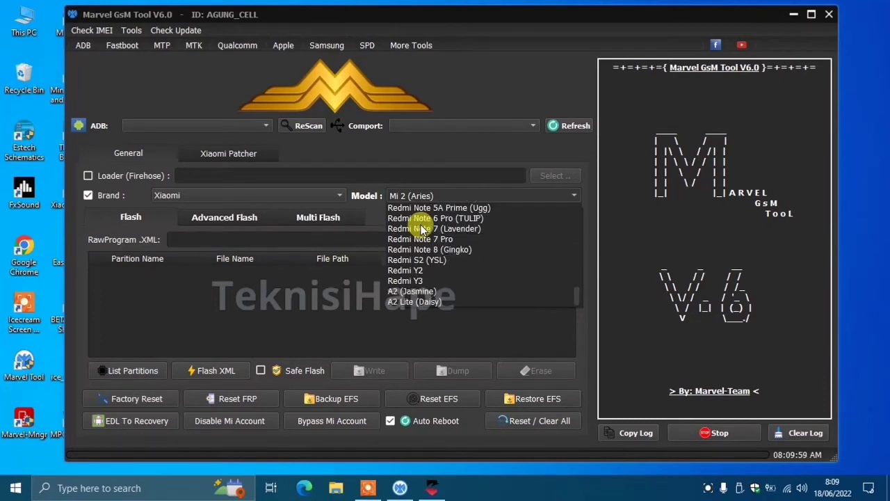
scroll(439, 229, up, 15)
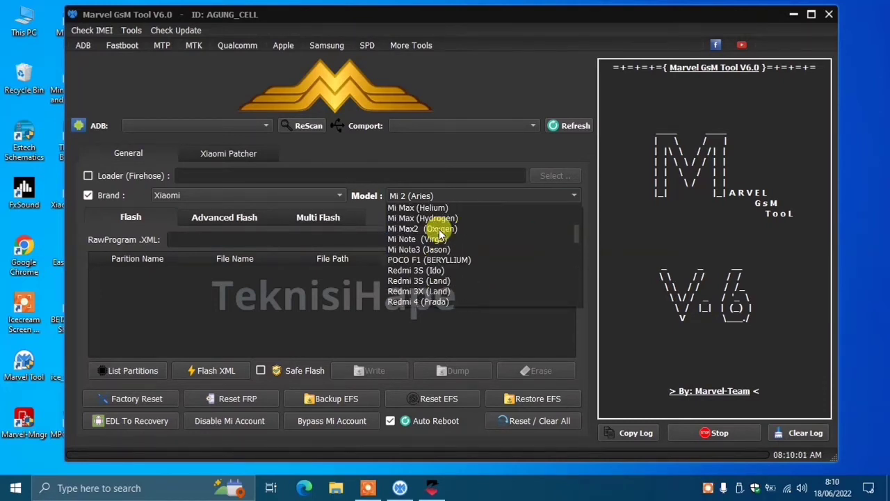
click(388, 198)
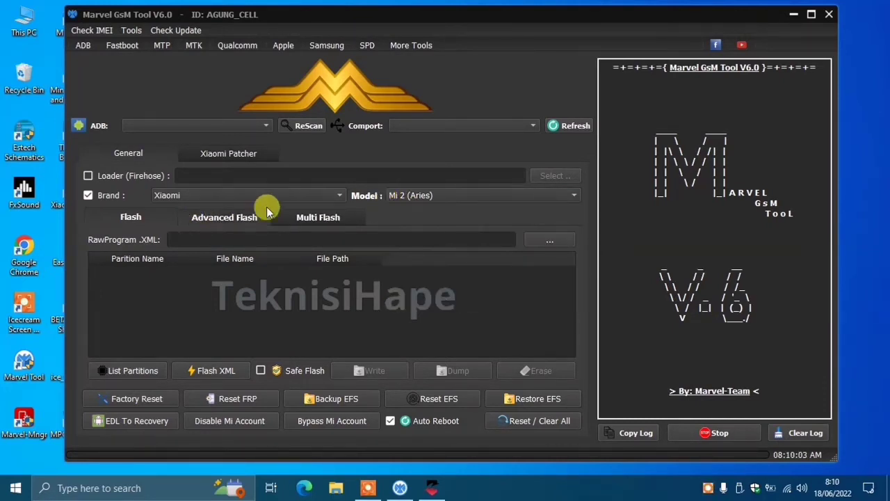
Switch the Qualcomm brand to Huawei and on to Oppo, and look through the supported Oppo models.
click(288, 202)
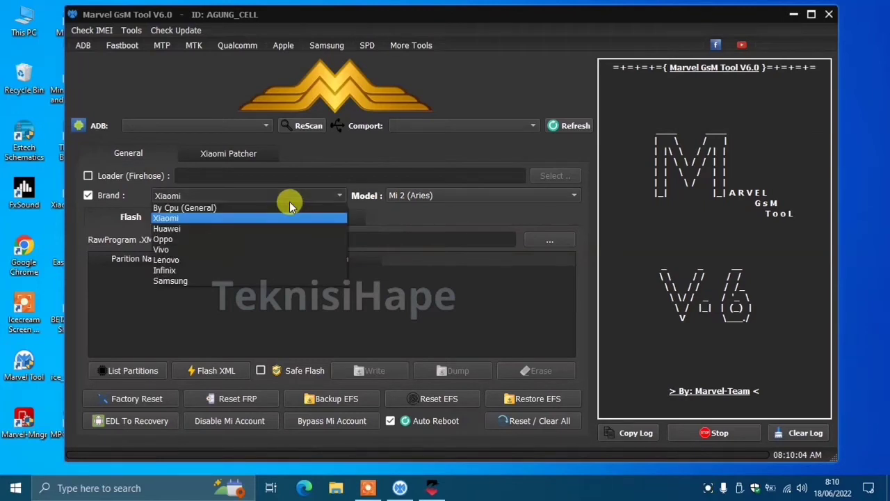
click(167, 228)
click(333, 203)
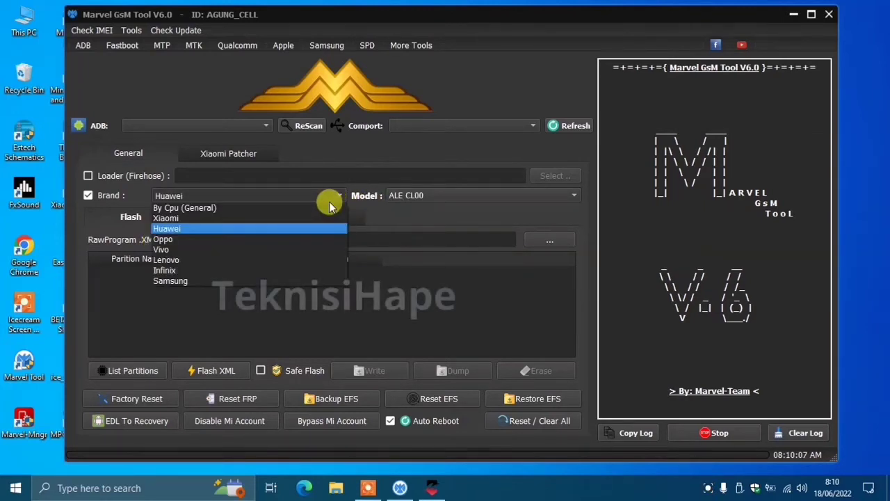
click(240, 240)
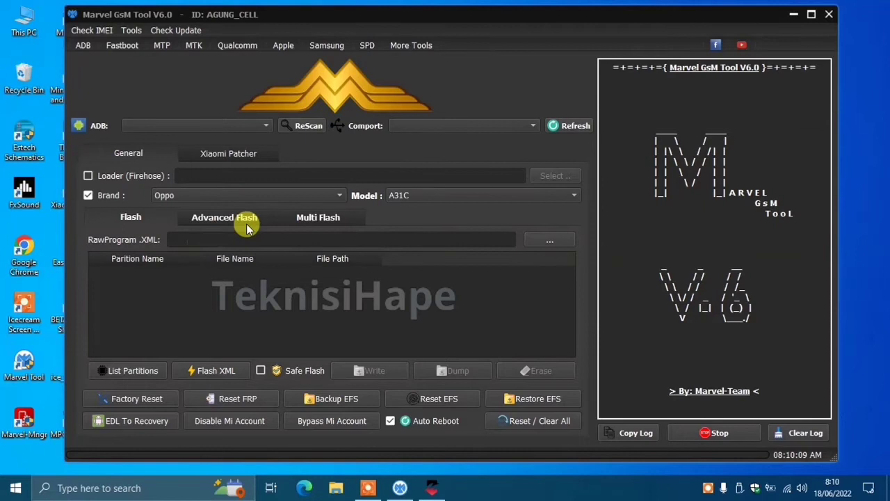
click(411, 195)
scroll(409, 244, down, 1)
scroll(408, 256, down, 10)
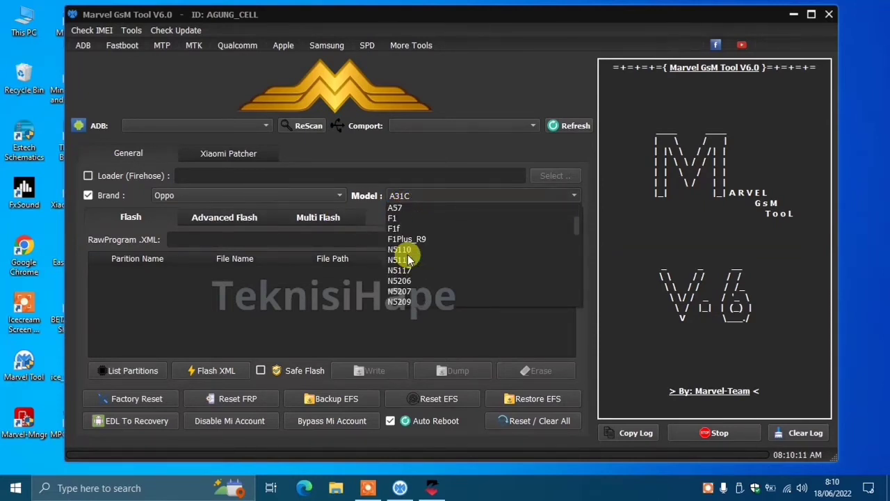
scroll(409, 259, down, 2)
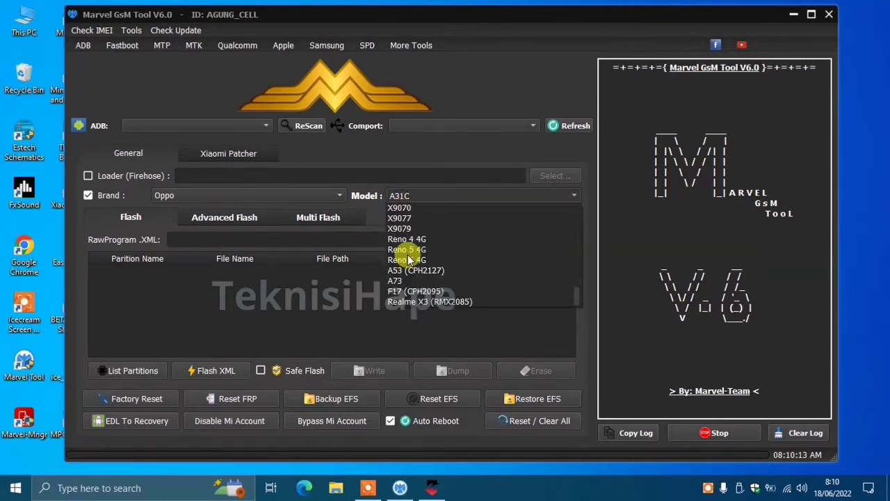
scroll(409, 259, up, 12)
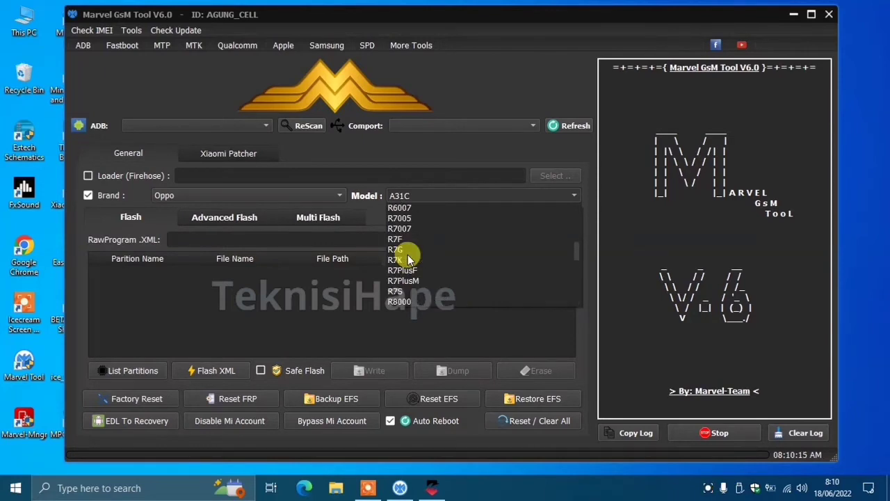
scroll(407, 257, up, 1)
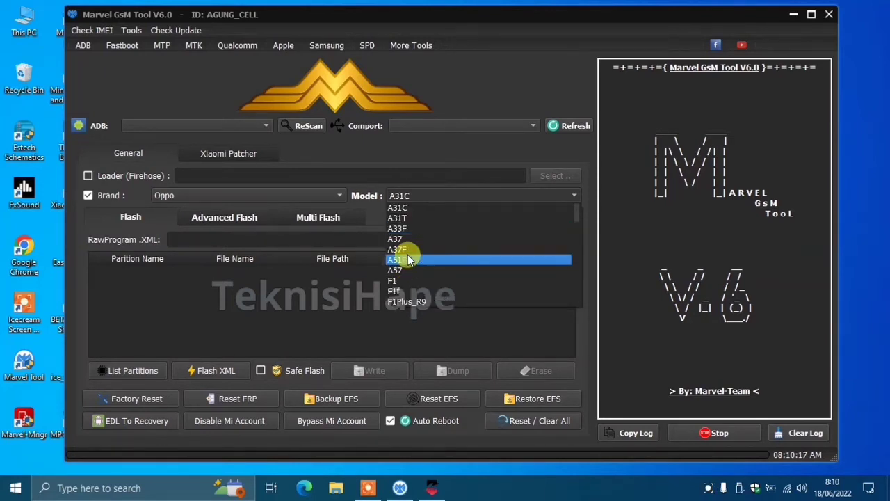
Close the Oppo model list and set the Qualcomm brand to Infinix.
click(336, 196)
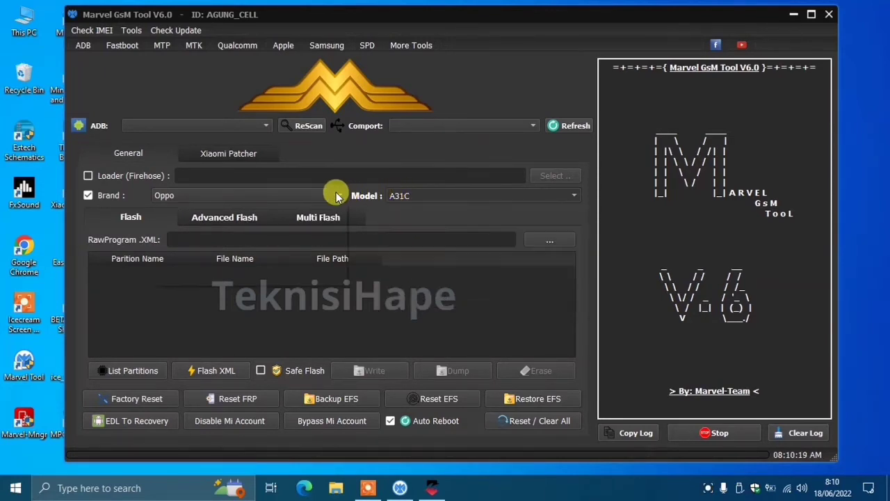
click(336, 196)
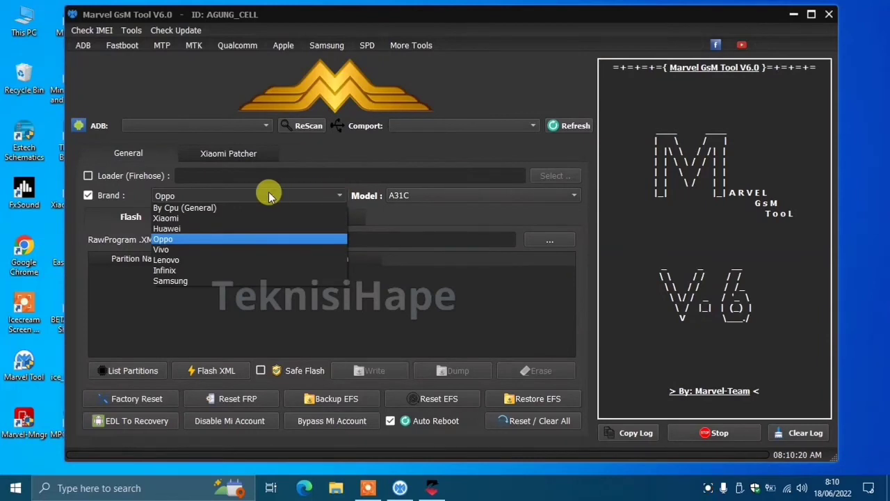
click(177, 268)
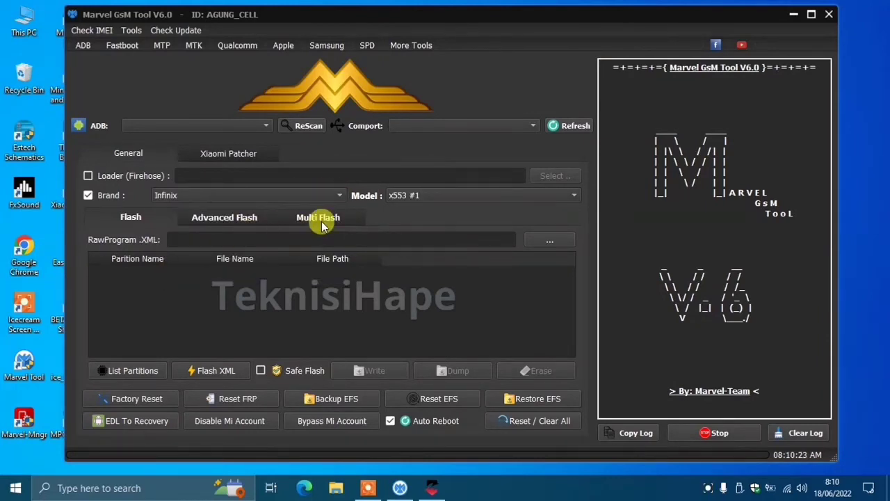
Look through the supported Infinix models, then the Apple device operations, IPSW flashing and firmware download options.
click(414, 196)
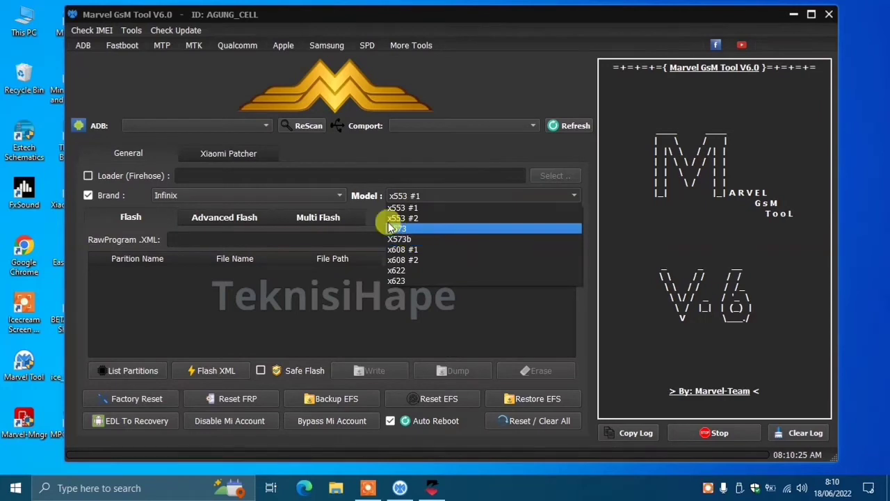
click(290, 195)
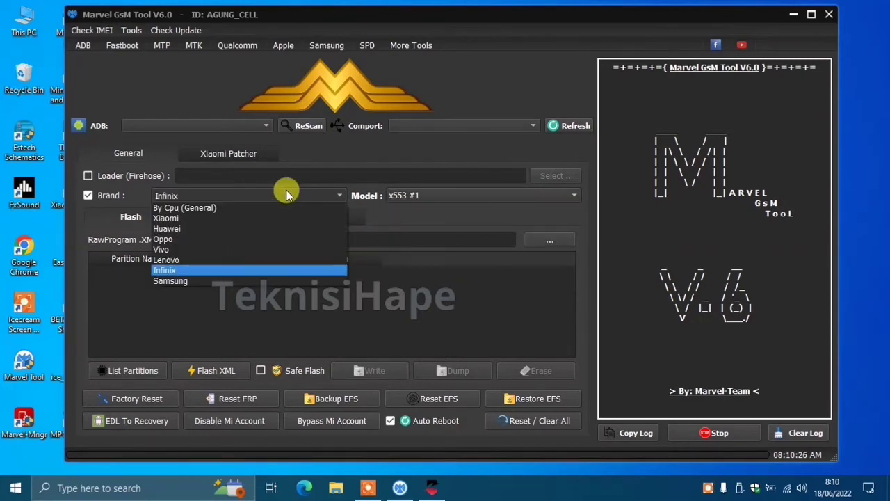
click(285, 49)
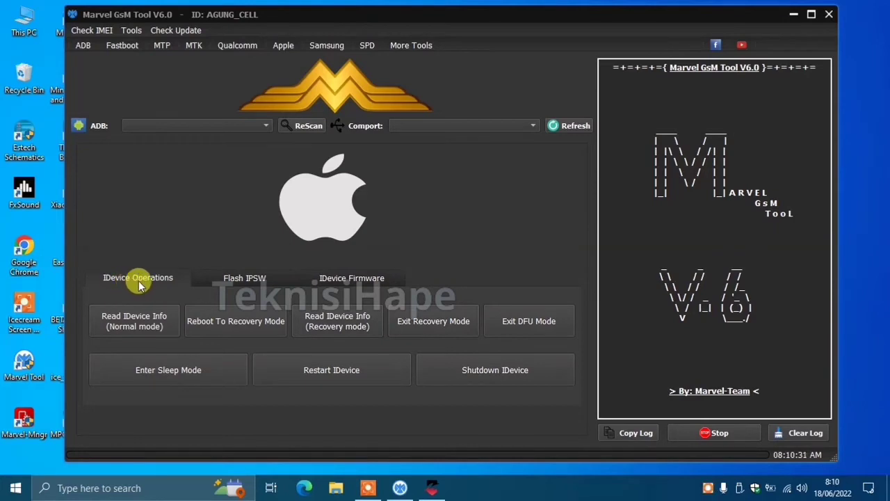
click(240, 278)
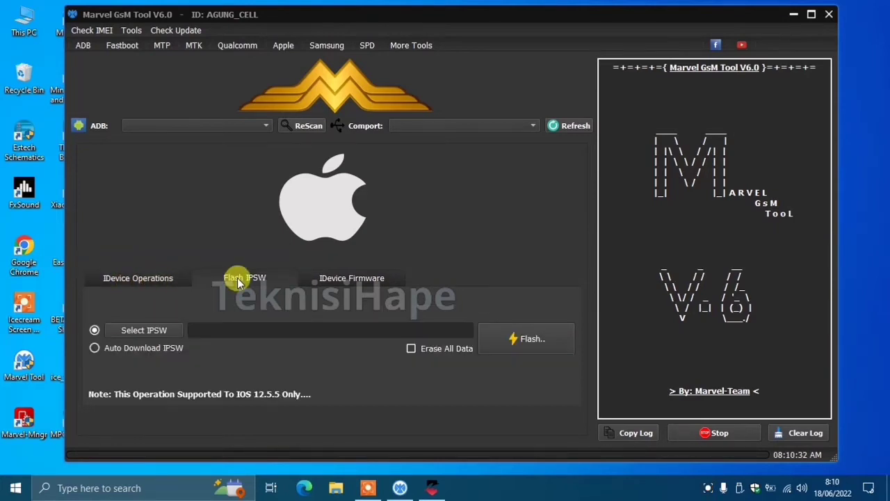
click(332, 278)
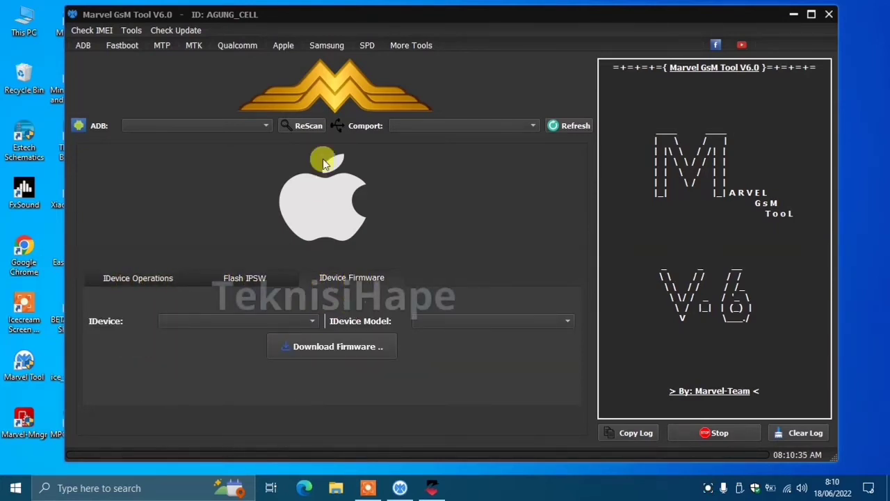
Look through the Samsung Flash, Custom Flash, FRP & Fix and More Operations functions, then the SPD functions.
click(326, 44)
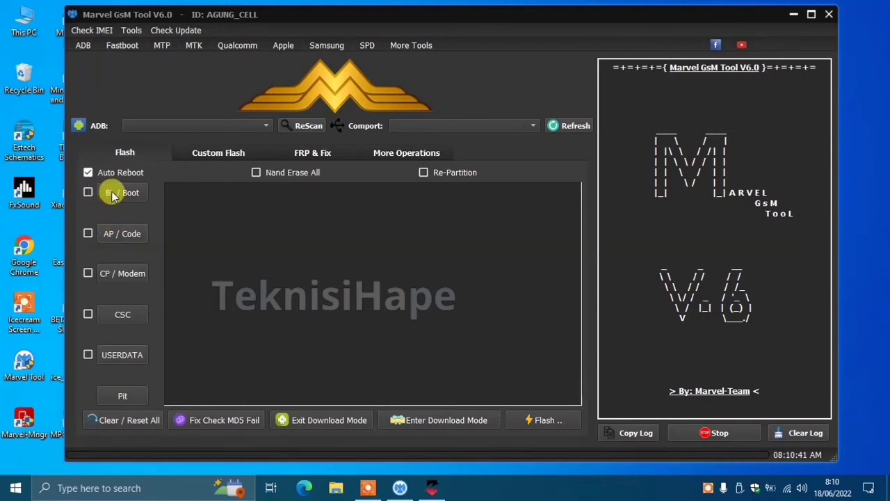
click(199, 150)
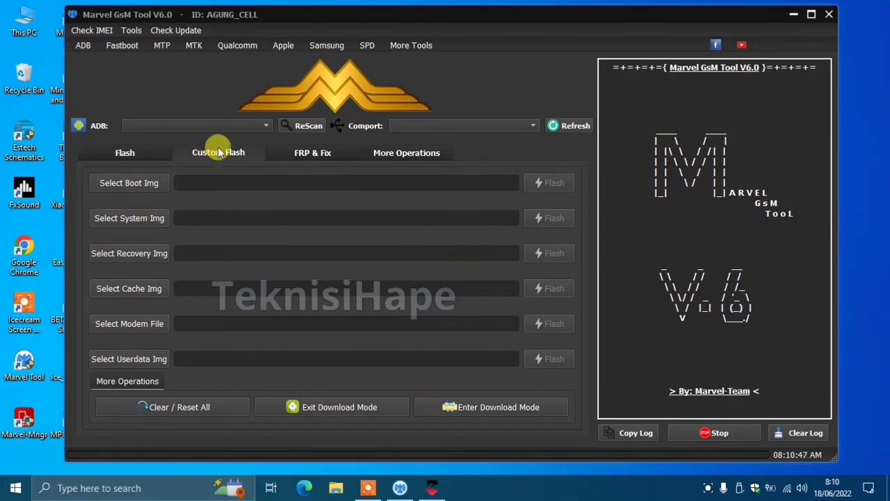
click(304, 152)
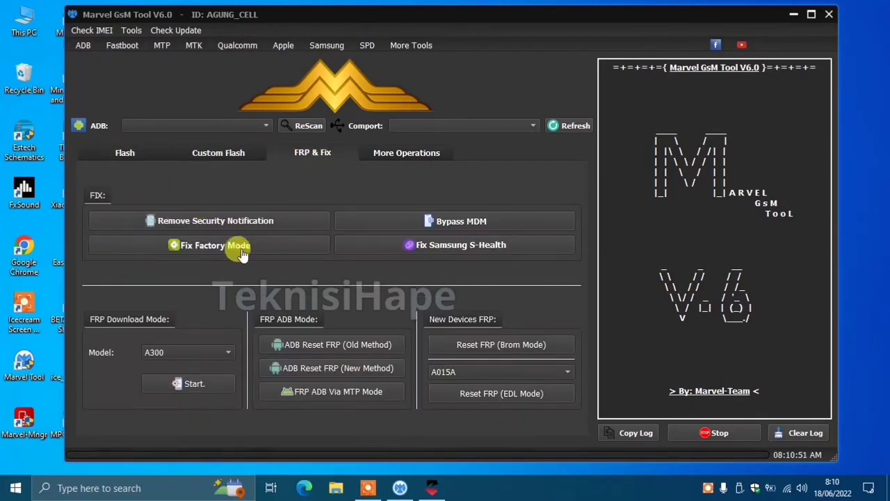
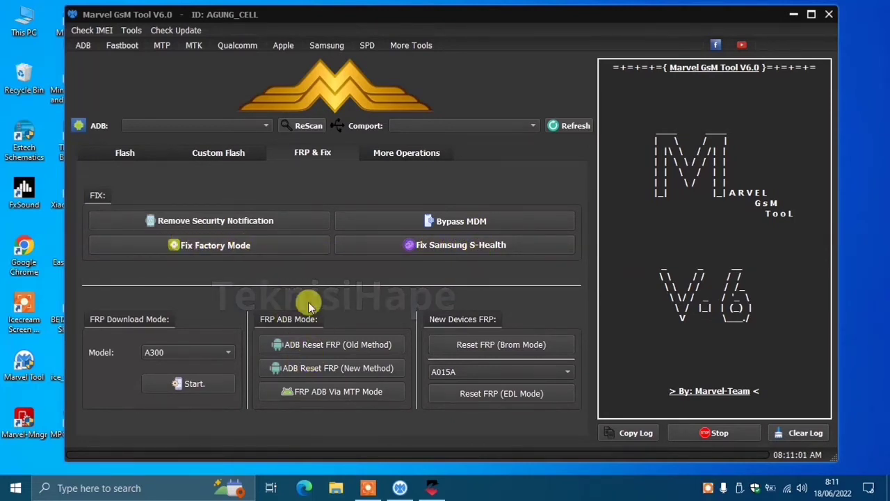
click(383, 157)
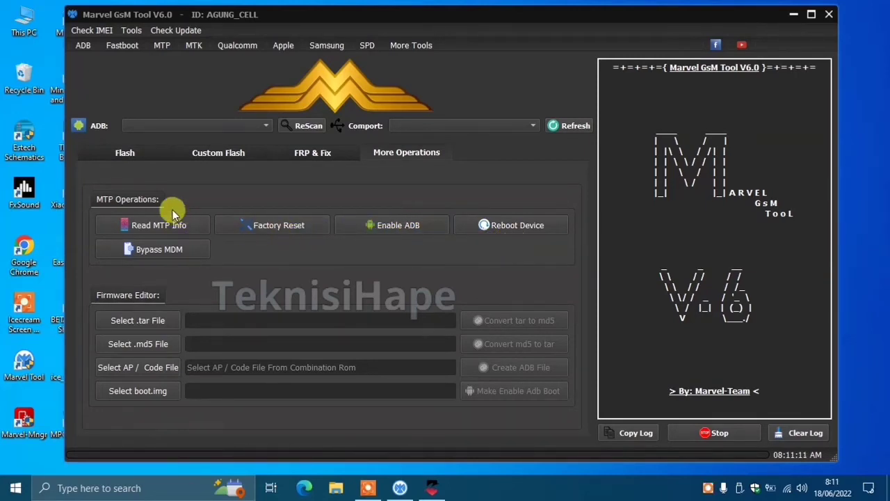
click(362, 46)
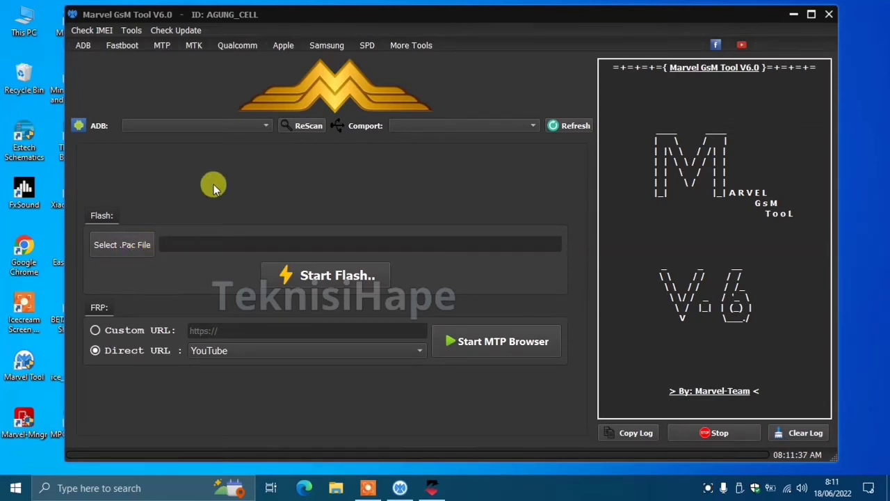
Show the test point image for the Xiaomi Redmi 7A in the test point viewer, then close it.
click(394, 43)
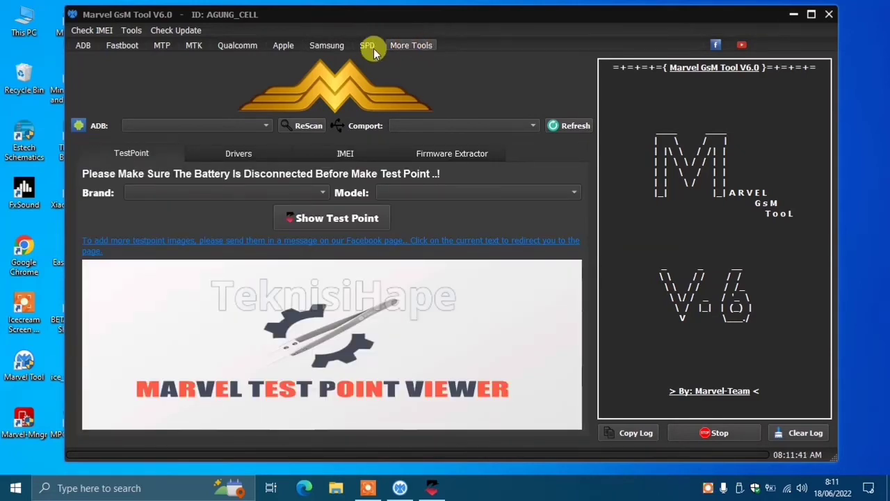
click(275, 193)
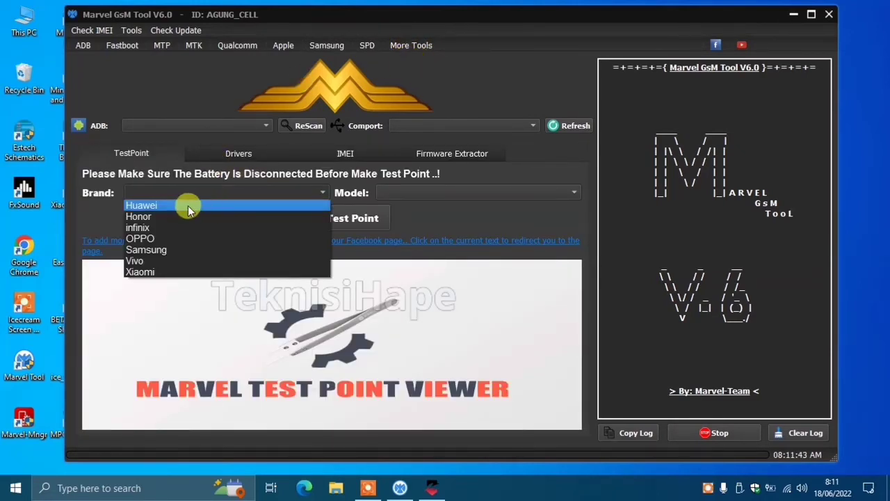
click(168, 270)
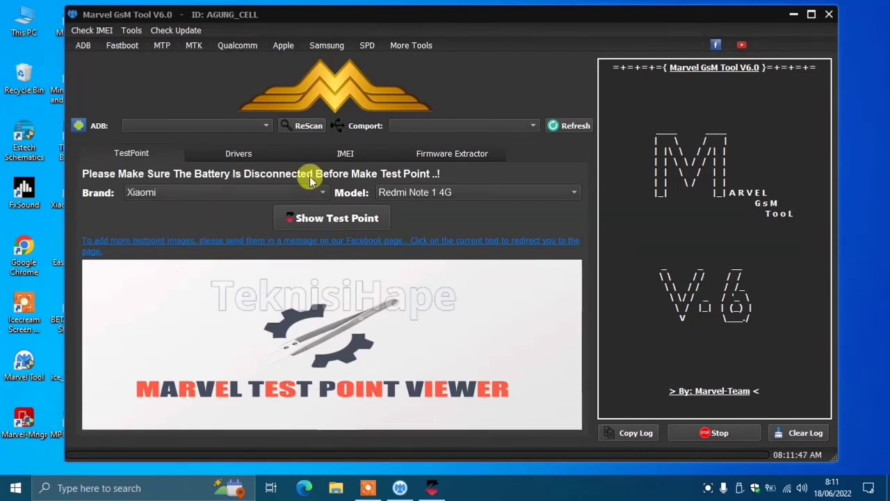
click(417, 196)
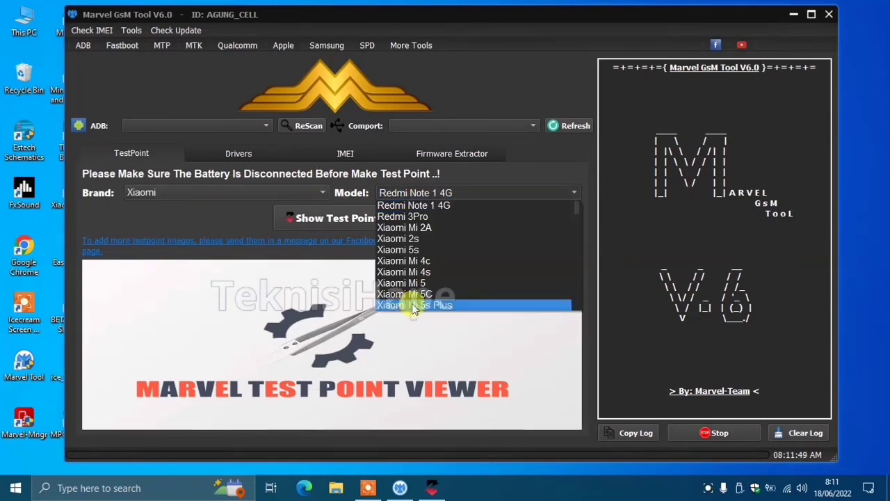
scroll(419, 263, down, 8)
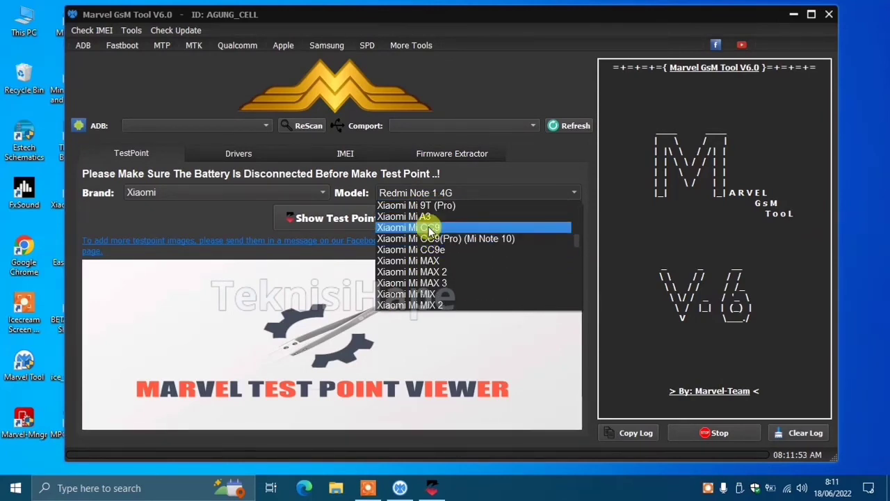
scroll(426, 236, down, 8)
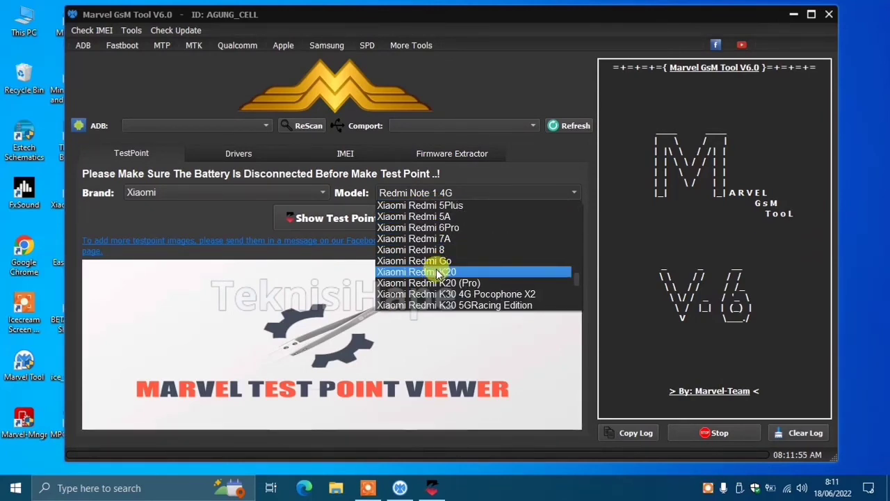
click(440, 242)
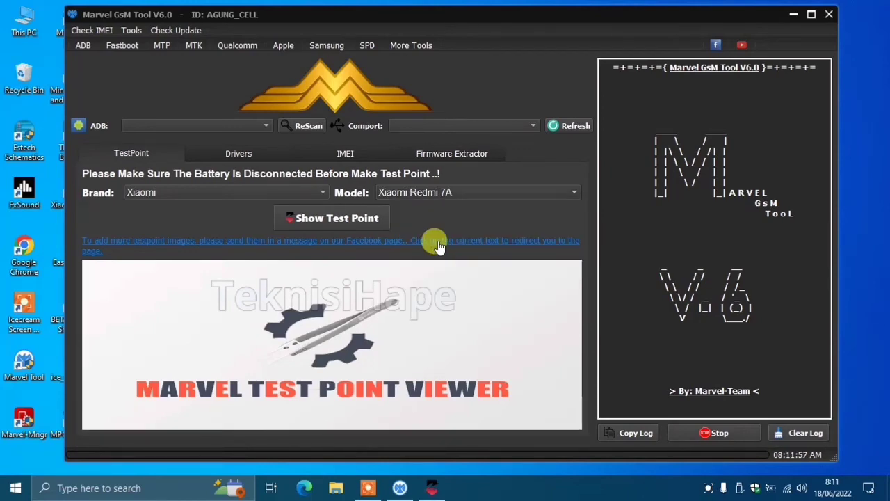
click(362, 219)
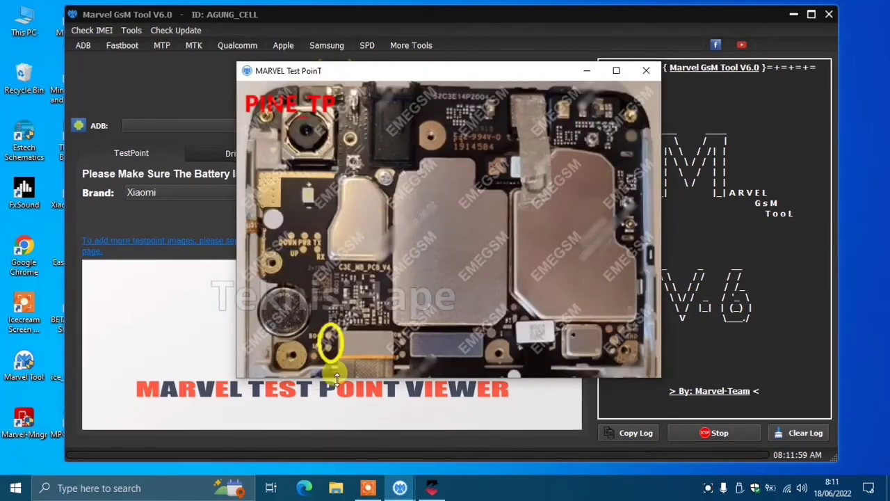
click(646, 71)
Set the test point brand to OPPO and look through its available models.
click(272, 193)
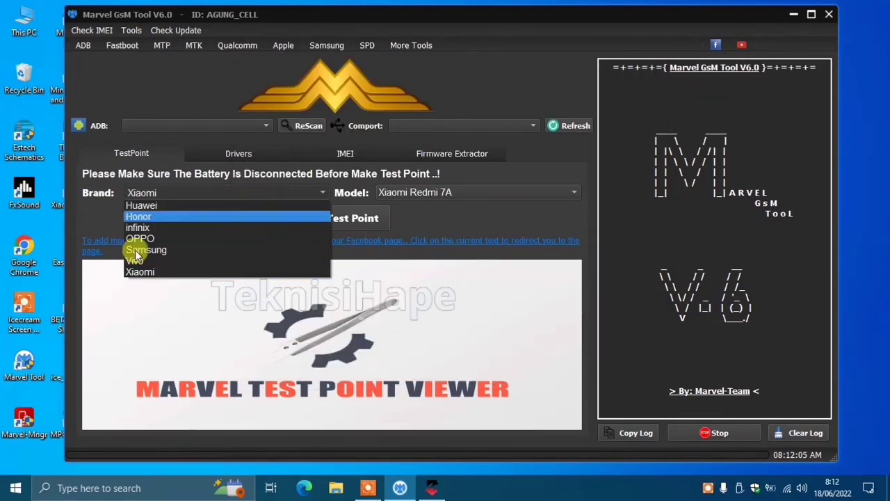
click(134, 241)
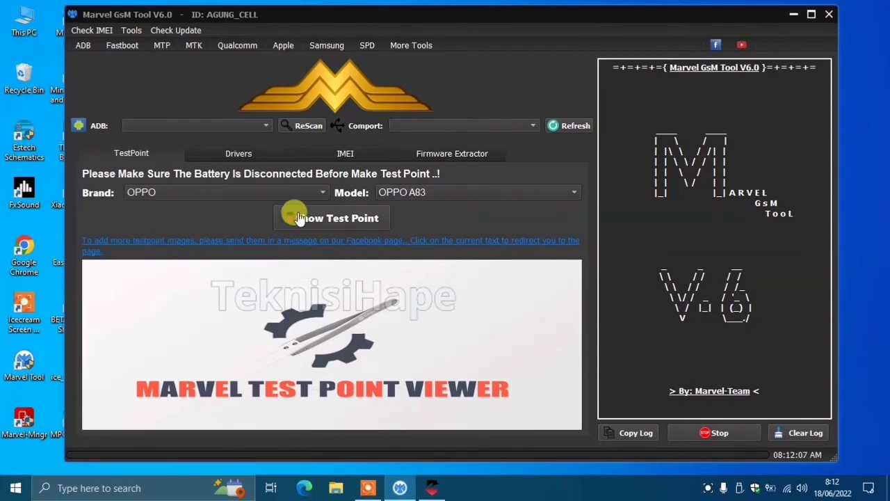
click(463, 188)
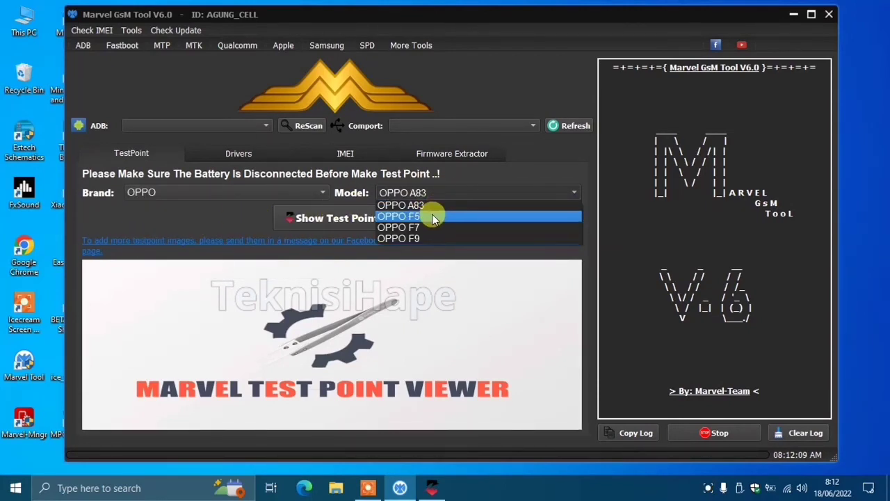
Show the test point image for the Samsung Galaxy A01(SM-A015), then close it.
click(274, 200)
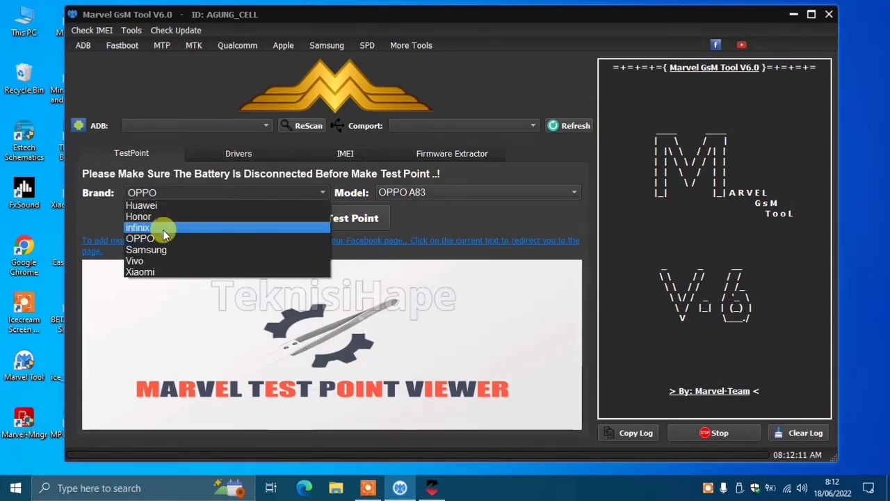
click(146, 250)
click(484, 194)
scroll(493, 218, down, 1)
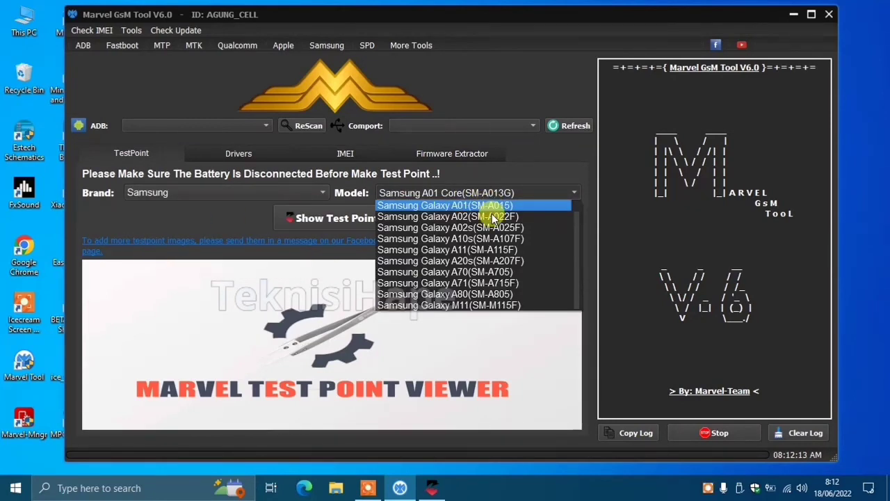
scroll(492, 218, up, 1)
click(492, 217)
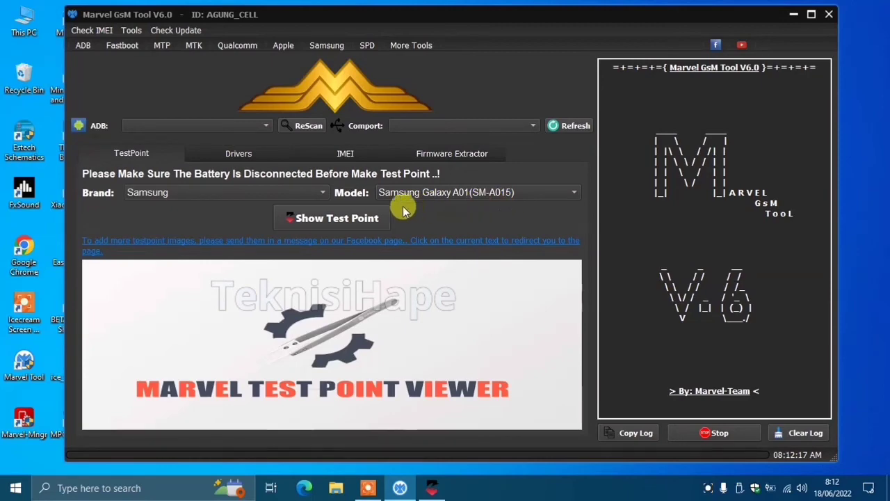
click(364, 217)
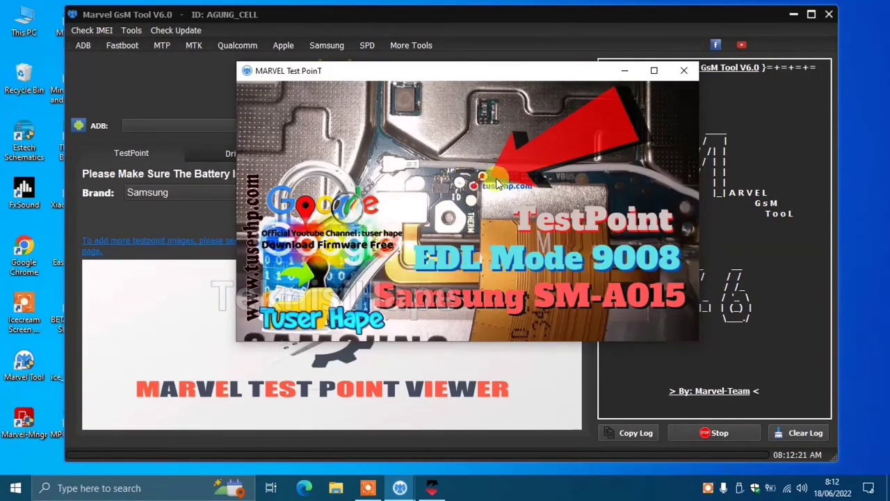
click(683, 70)
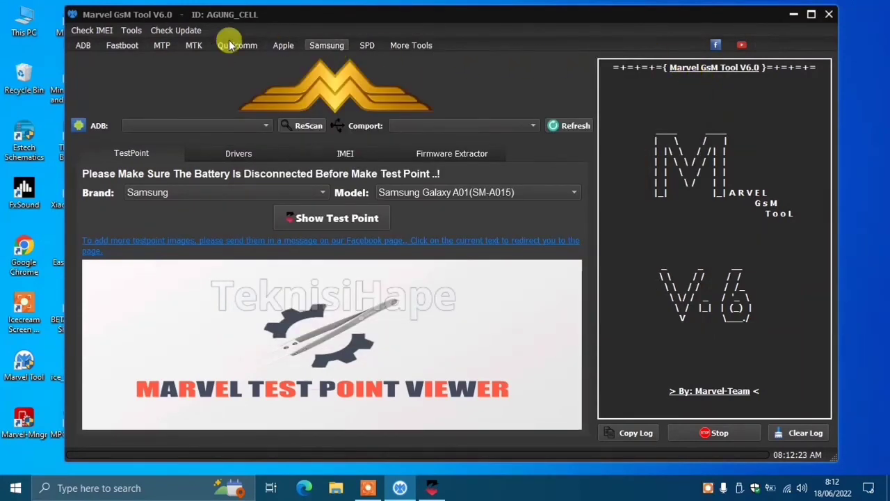
Look through the Check IMEI options and the available system and driver tools.
click(82, 31)
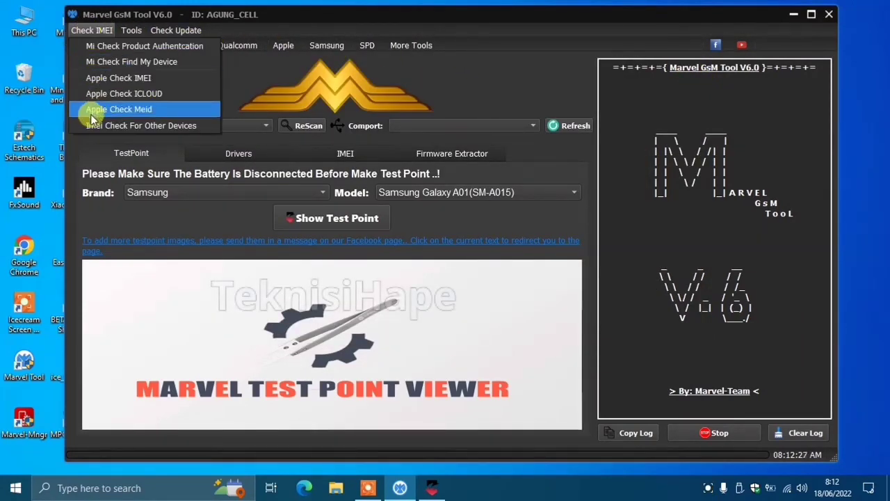
mouse_move(128, 33)
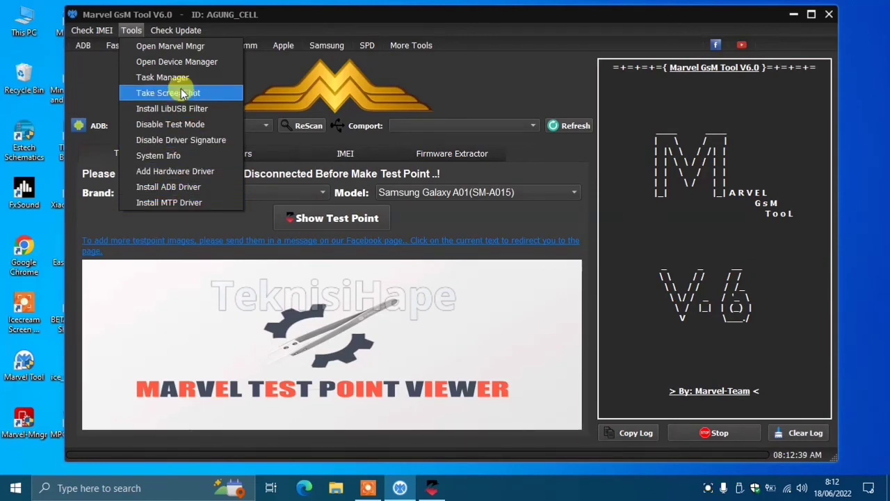
mouse_move(170, 30)
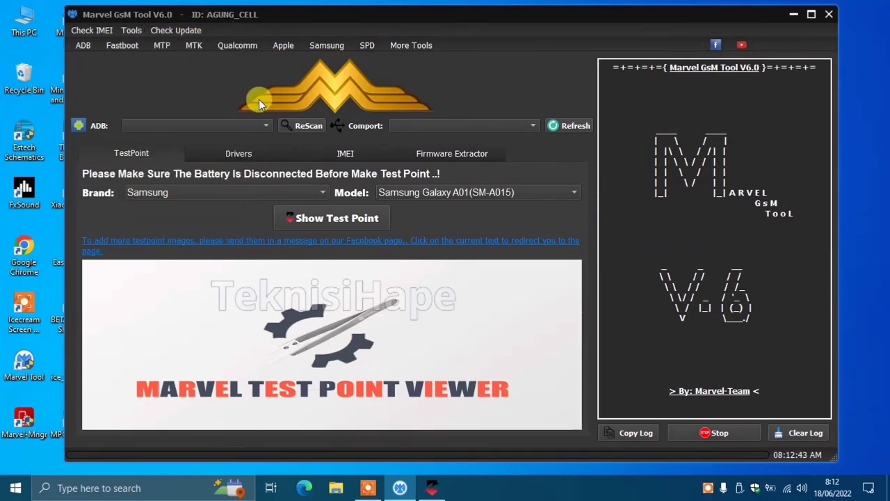
Read the full info of the connected phone over ADB and highlight its root state in the log.
click(77, 46)
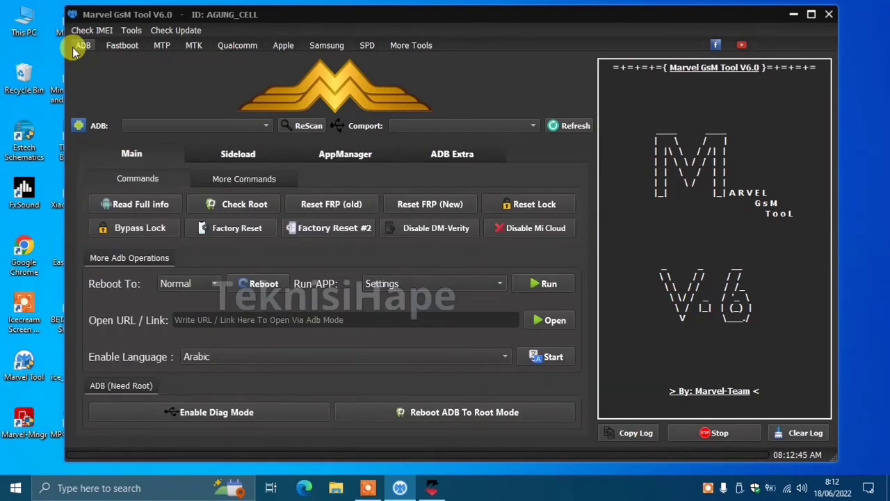
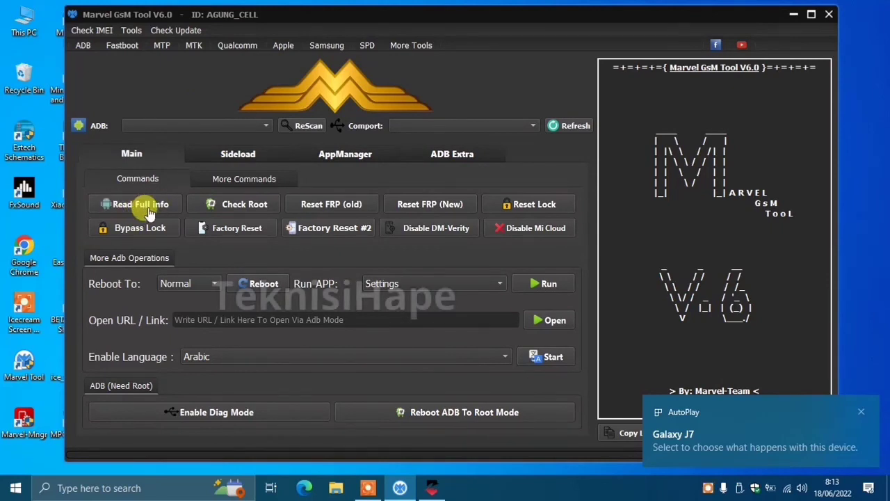
click(149, 209)
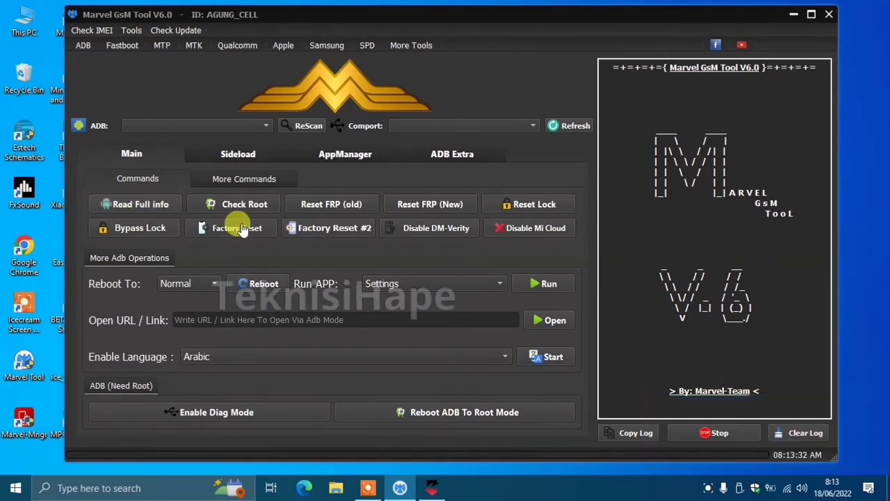
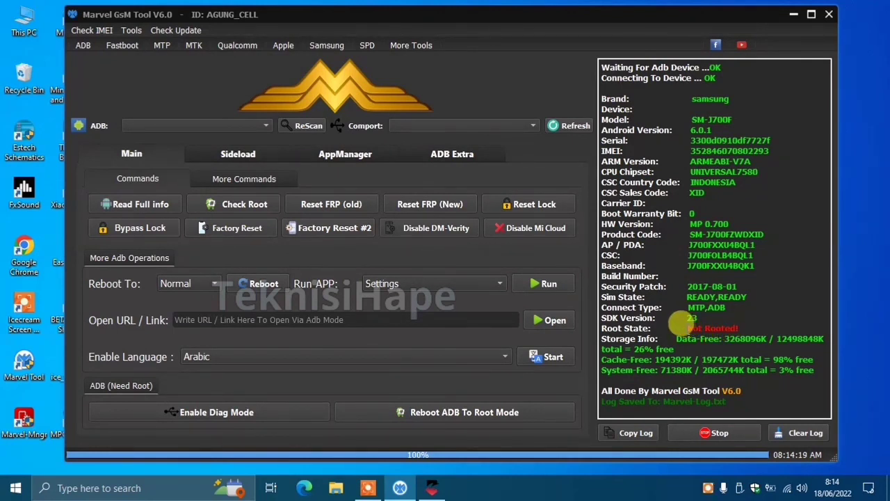
drag(681, 322, 725, 321)
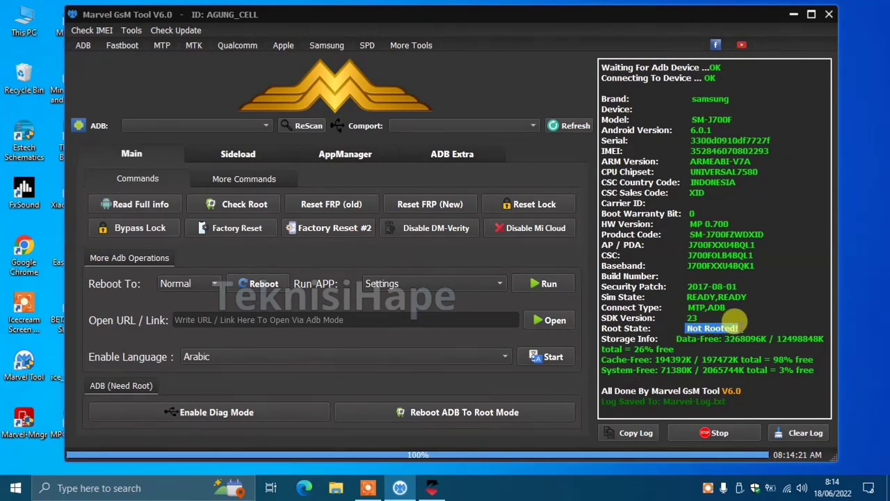